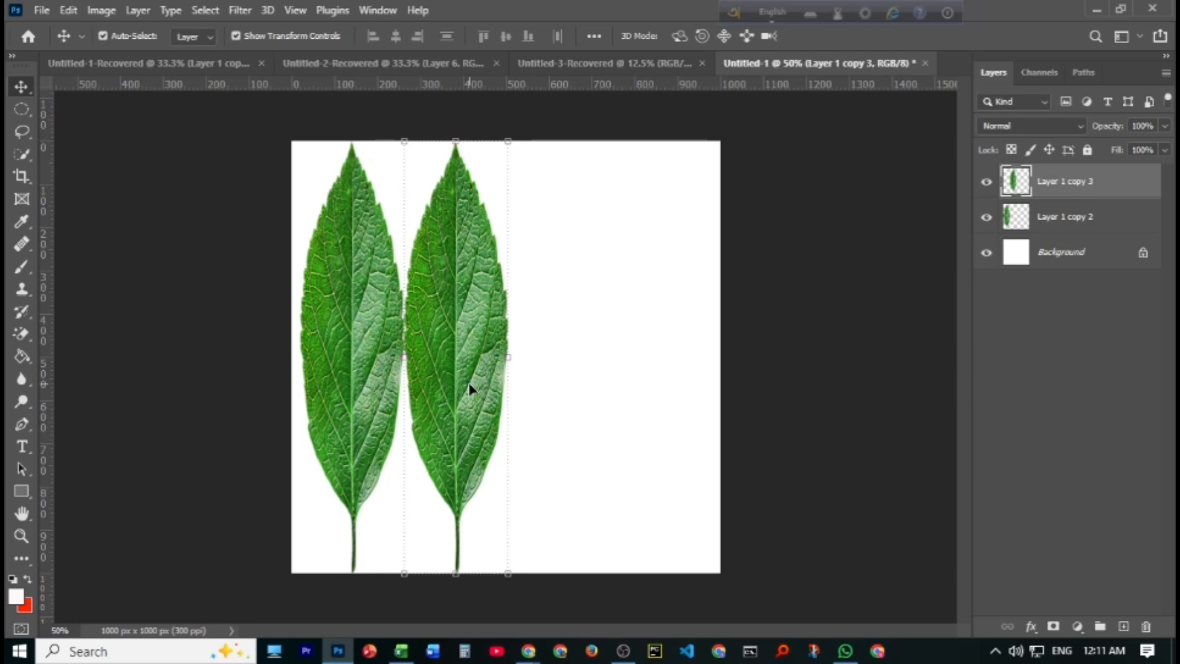
key(d)
key(j)
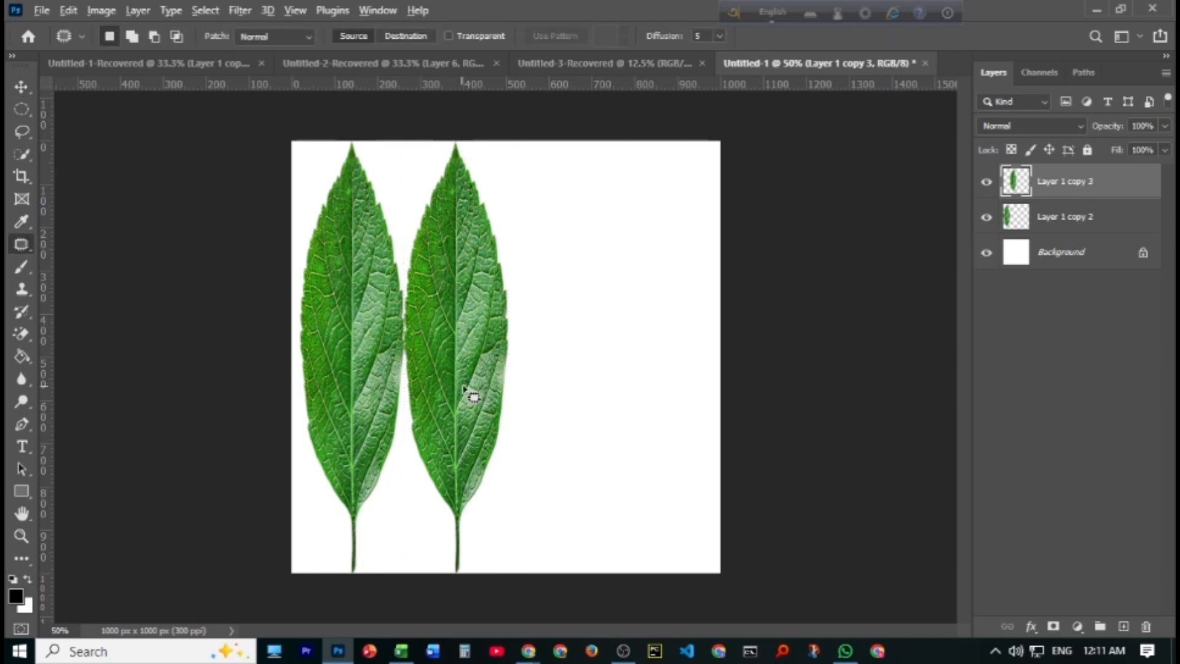
click(21, 86)
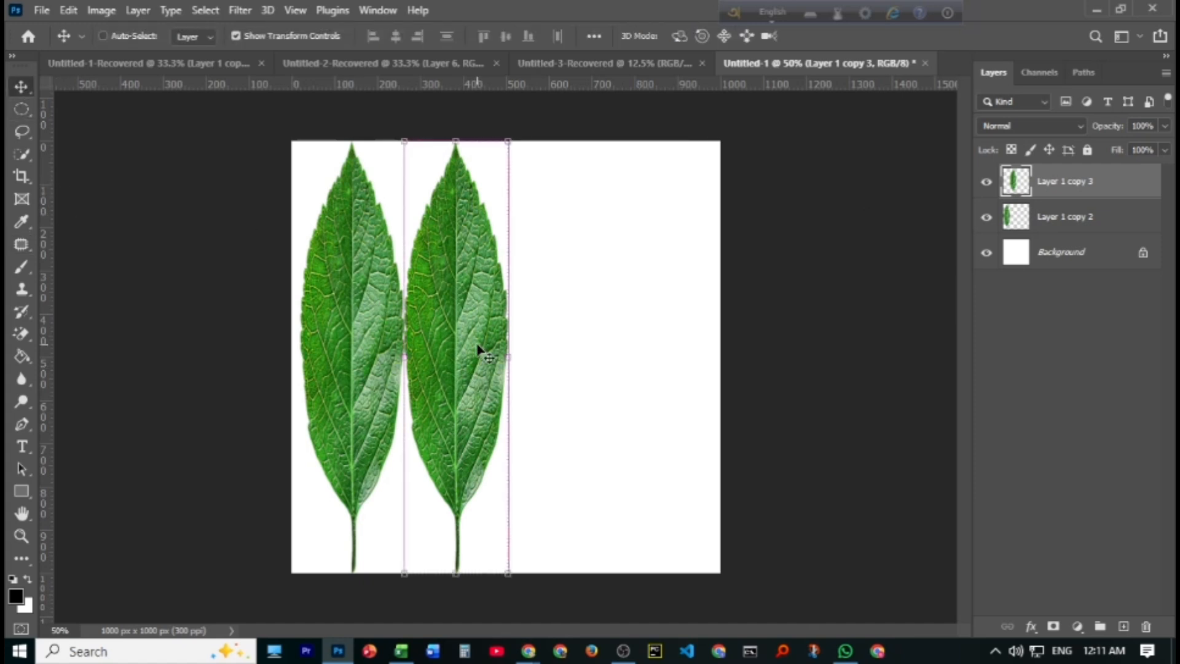
- Duplicate the second leaf, place copies as the third and fourth leaves in the row, and nudge the fourth slightly left
key(ctrl+j)
key(ctrl+j)
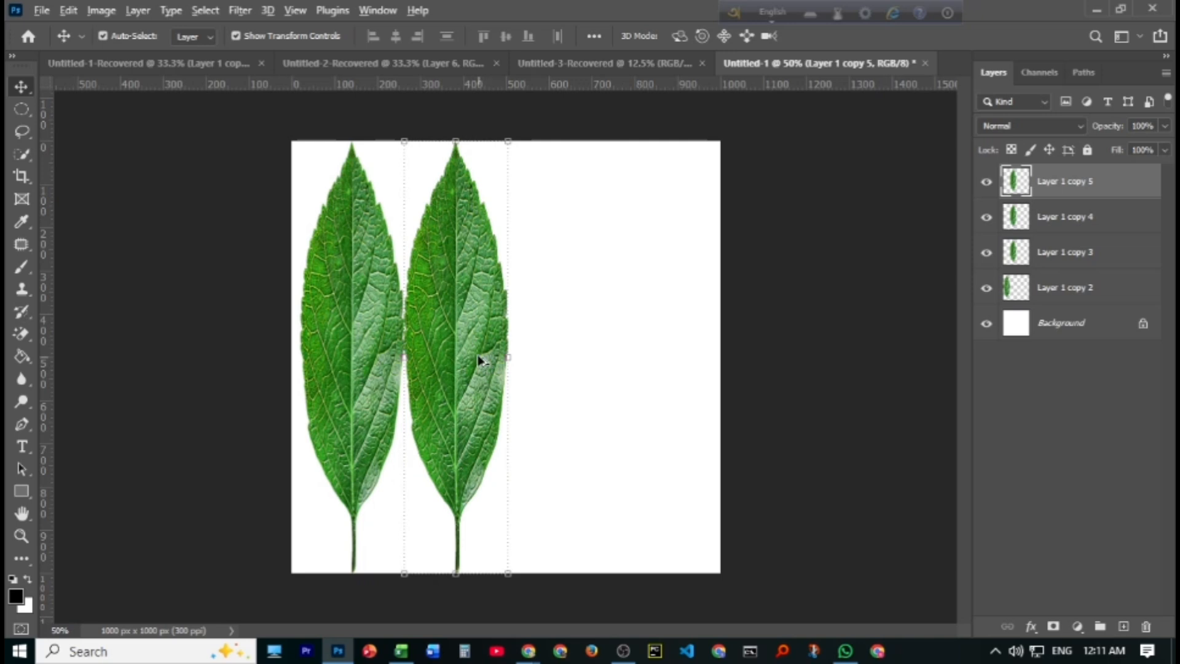
drag(478, 359, 679, 372)
key(ctrl+j)
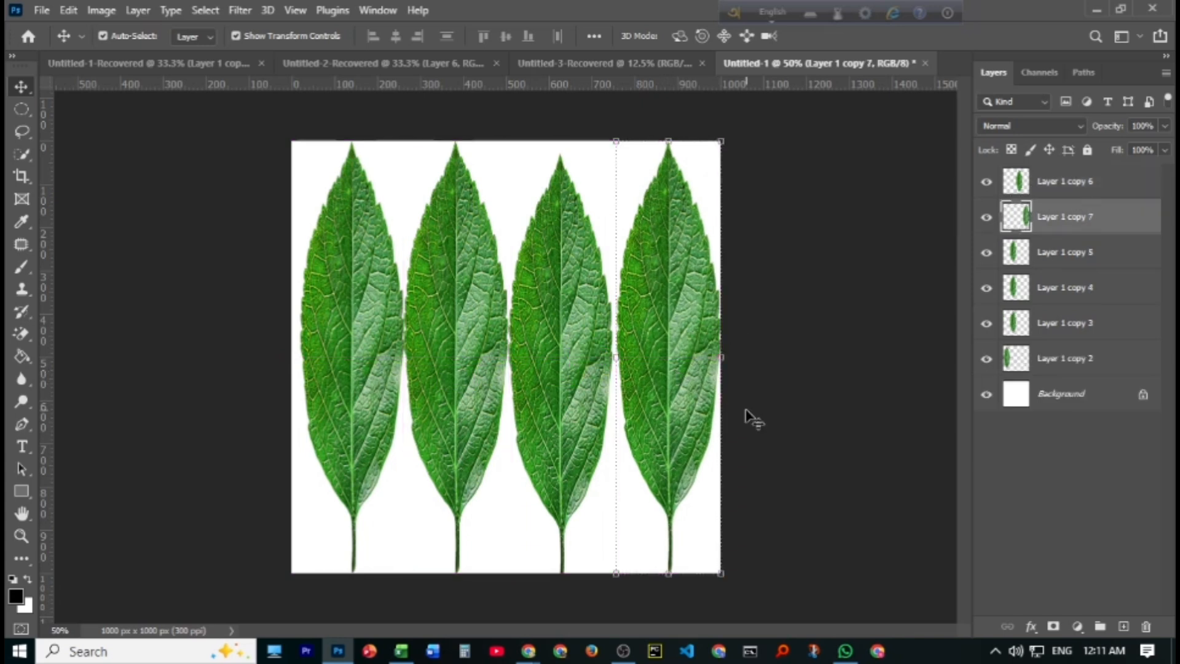
key(Left)
key(Left)
key(Left)
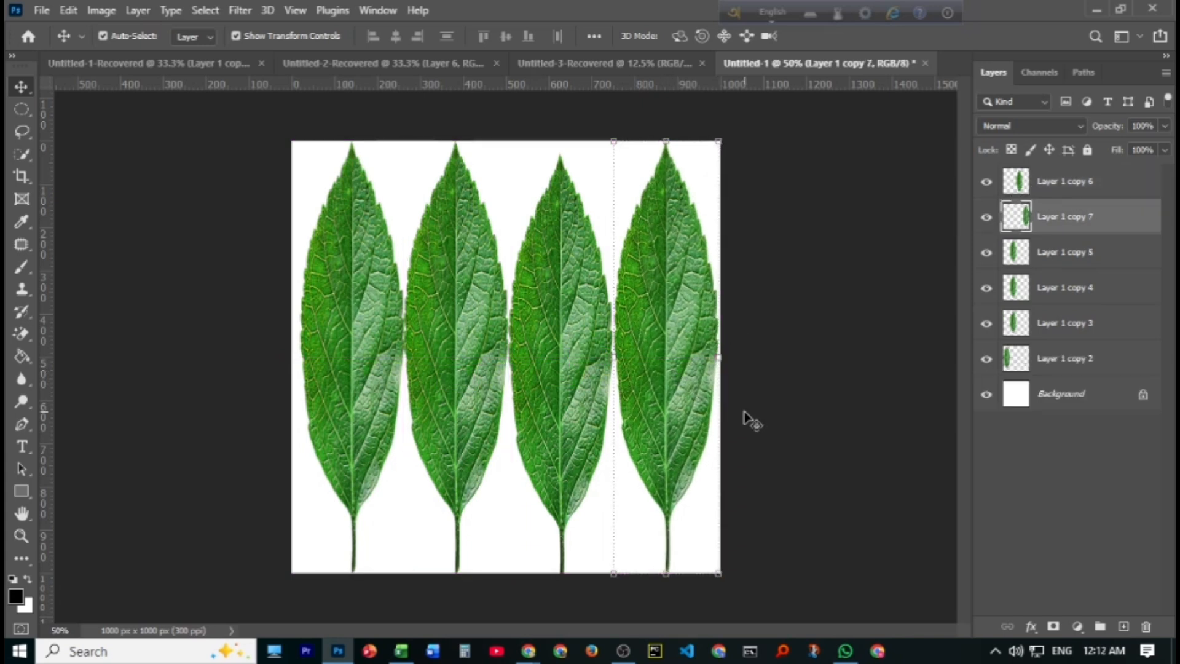
- Select all the leaf layers and nudge them left together by about 10 px to centre the row on the canvas
drag(216, 203, 750, 371)
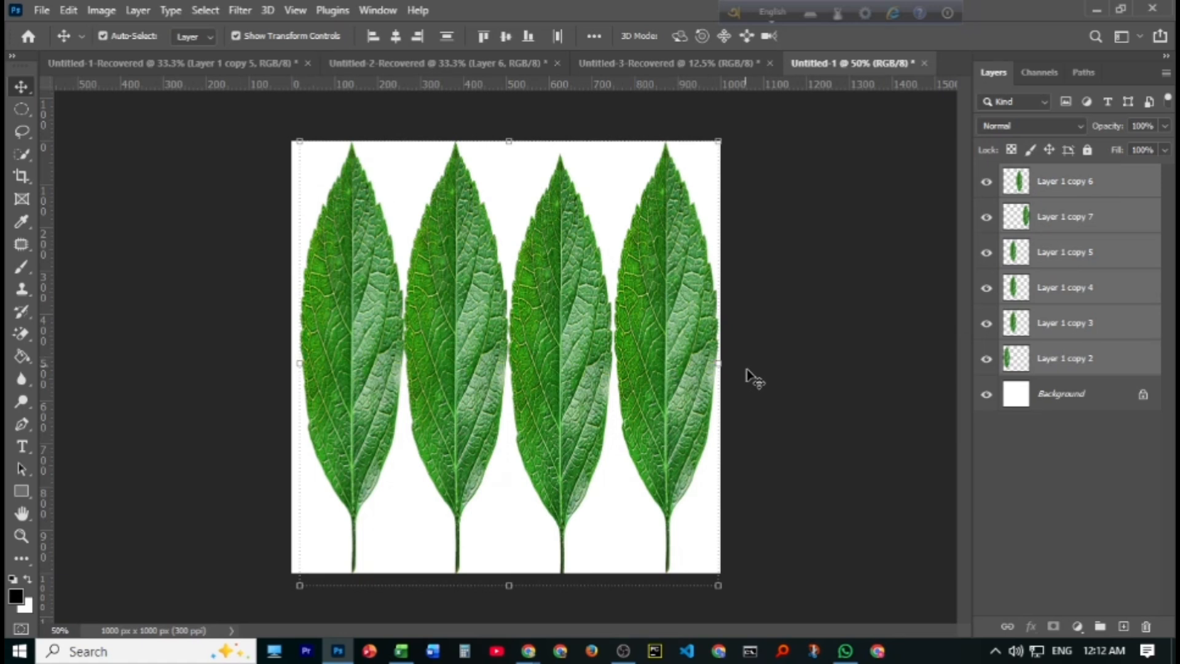
key(Left)
key(Left)
key(Left)
key(Left)
key(Left)
key(Left)
key(Left)
key(Left)
key(Left)
key(Left)
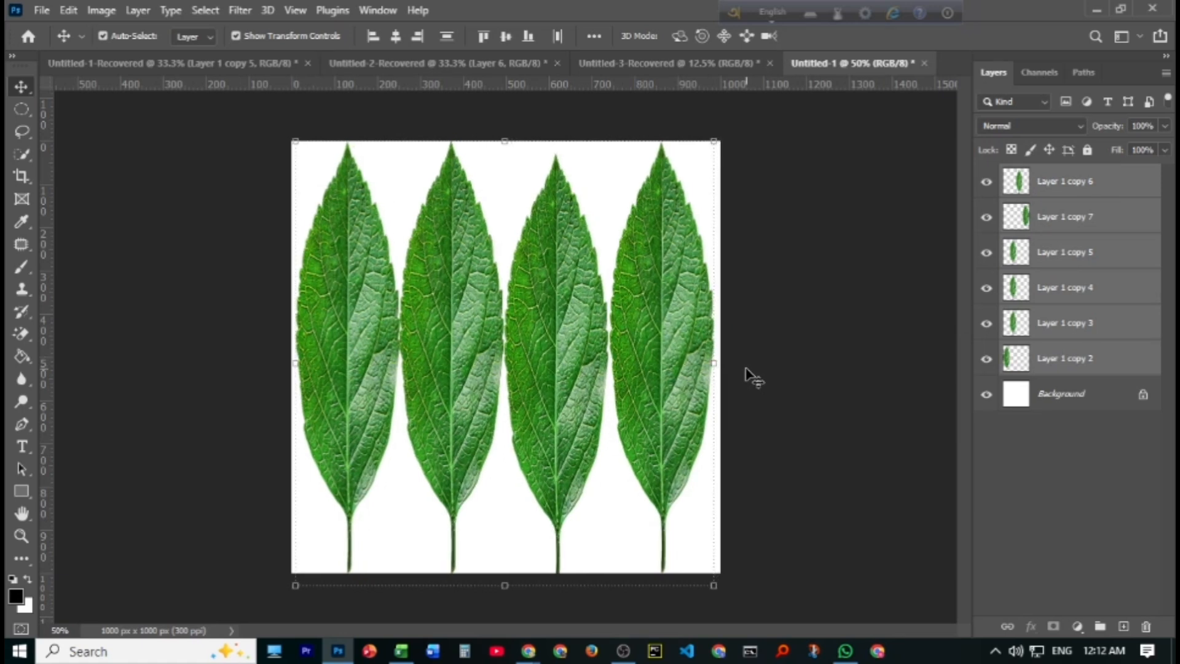
click(779, 353)
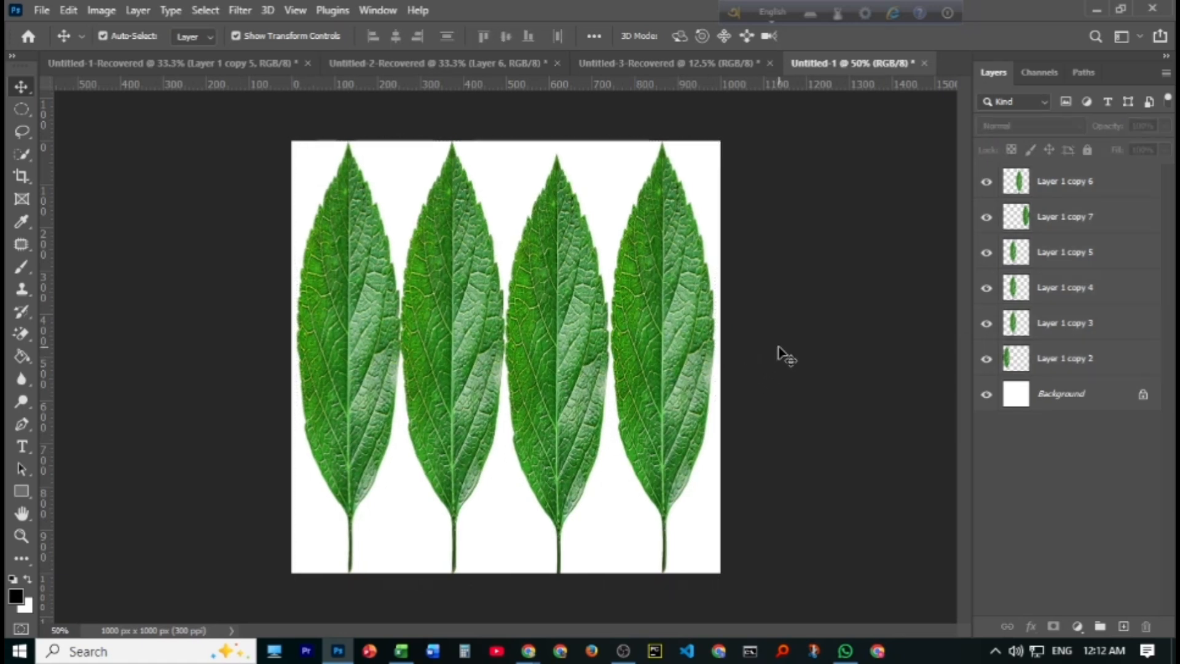
- Flip the topmost copy of the second leaf vertically
click(462, 371)
right_click(459, 376)
click(445, 368)
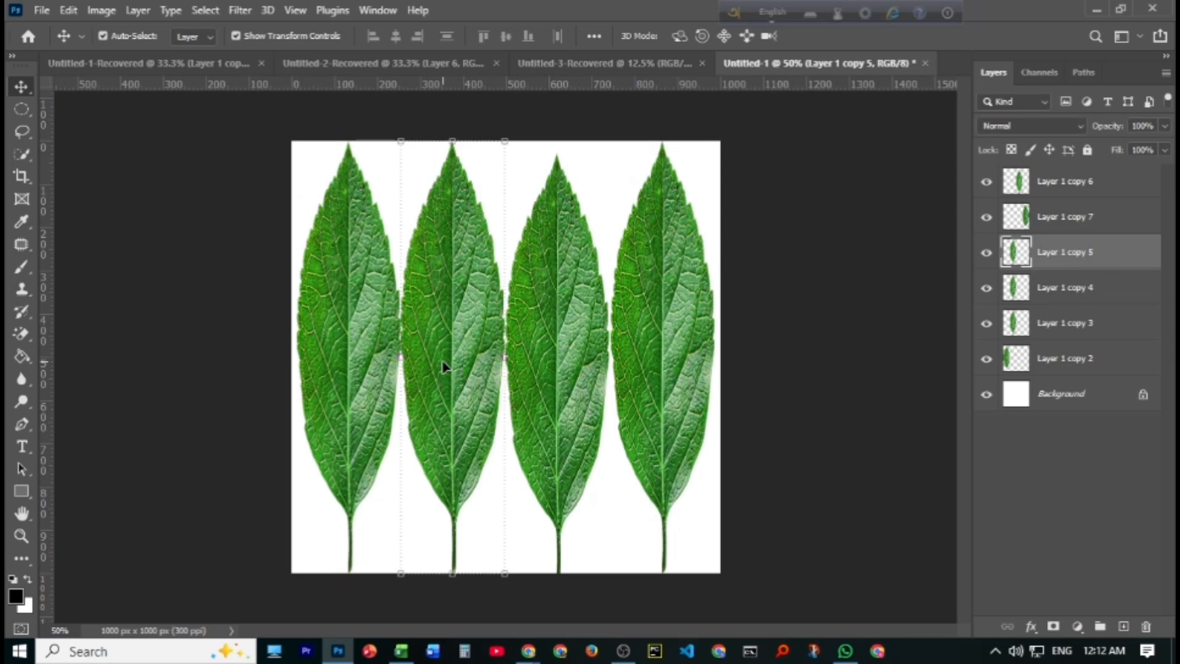
key(ctrl+t)
right_click(442, 371)
click(467, 346)
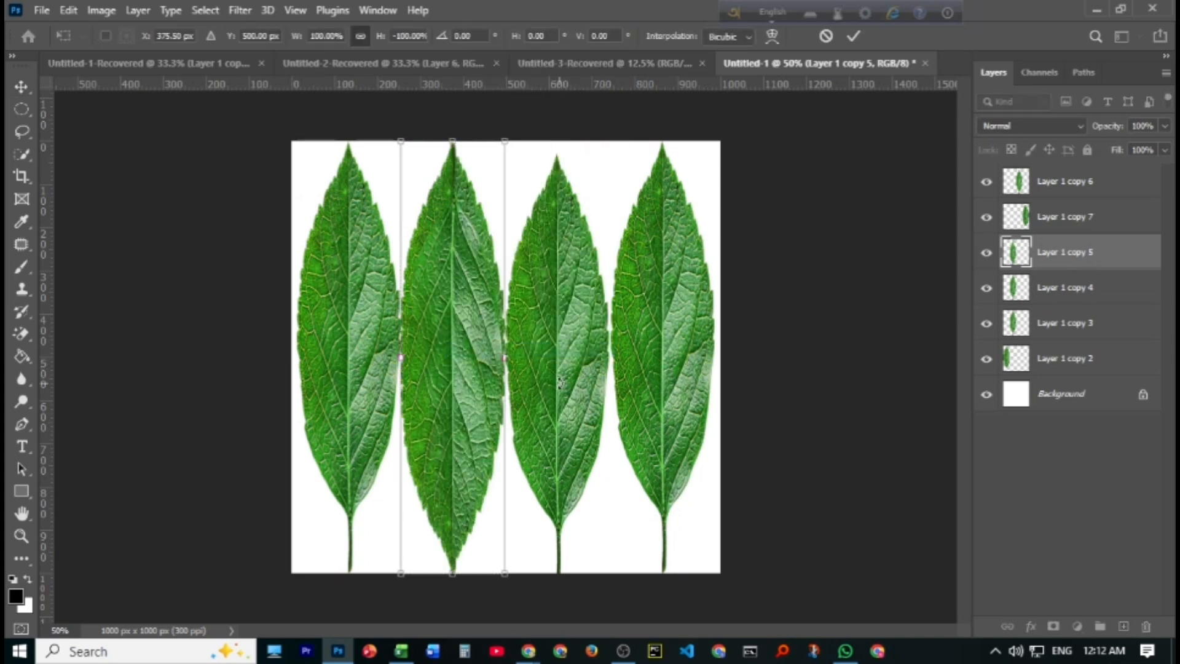
click(853, 36)
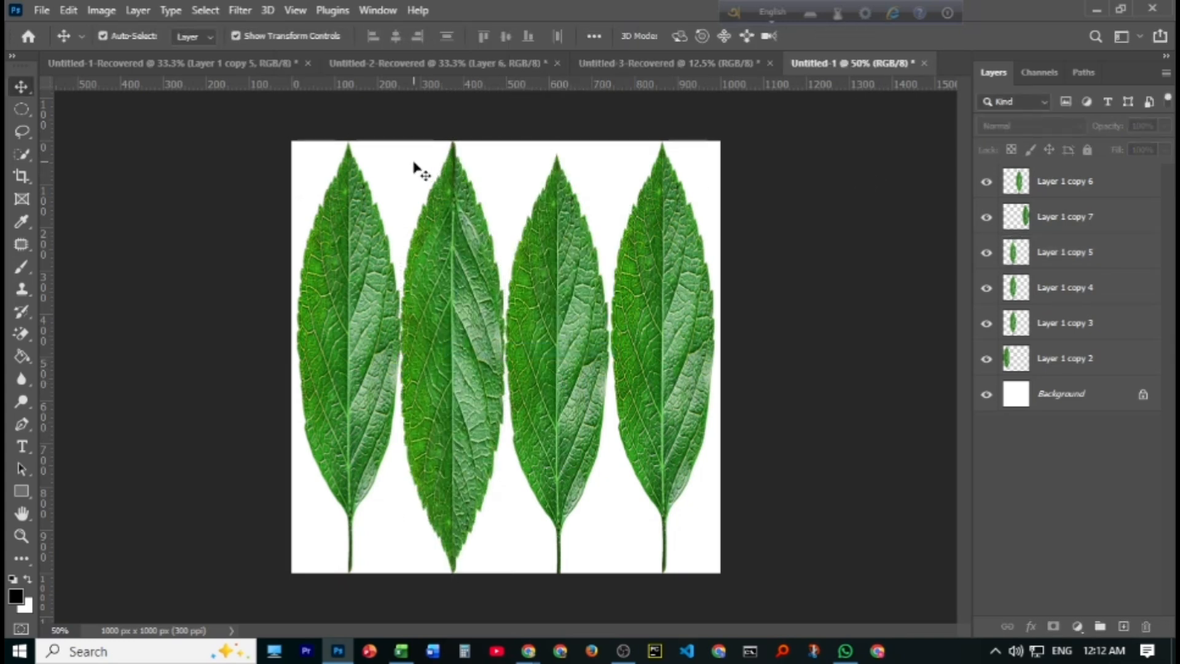
- Delete the two surplus upright copies, Layer 1 copy 4 and Layer 1 copy 3, behind the flipped second leaf
click(428, 212)
key(Delete)
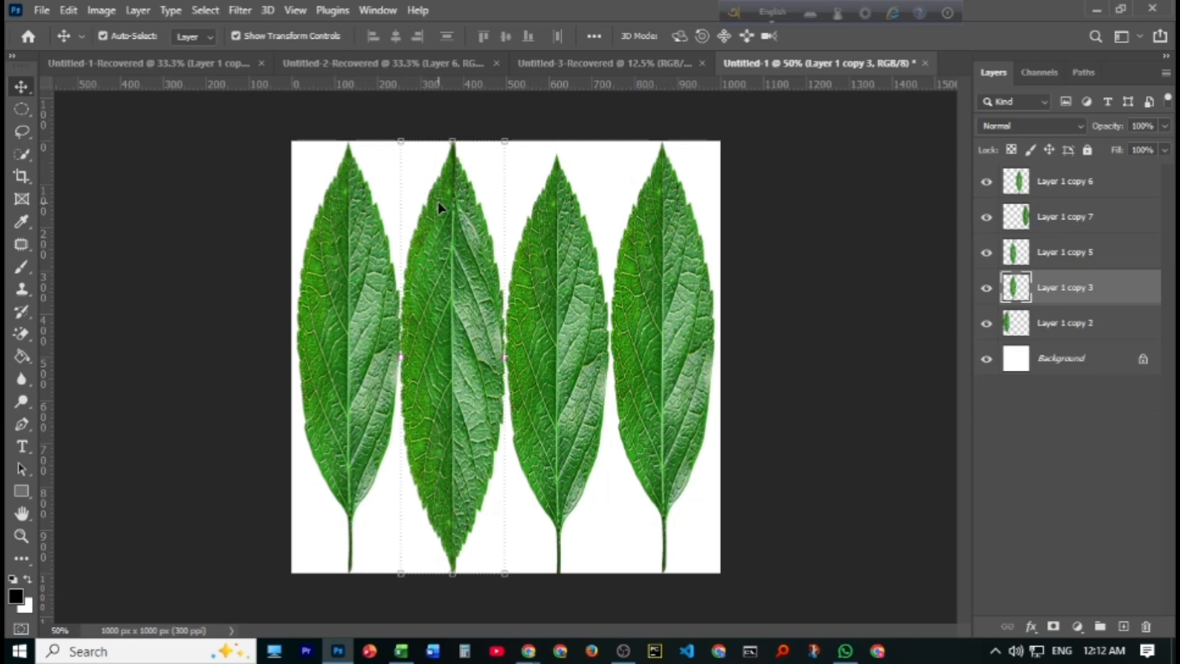
click(987, 323)
click(986, 323)
click(986, 287)
key(Delete)
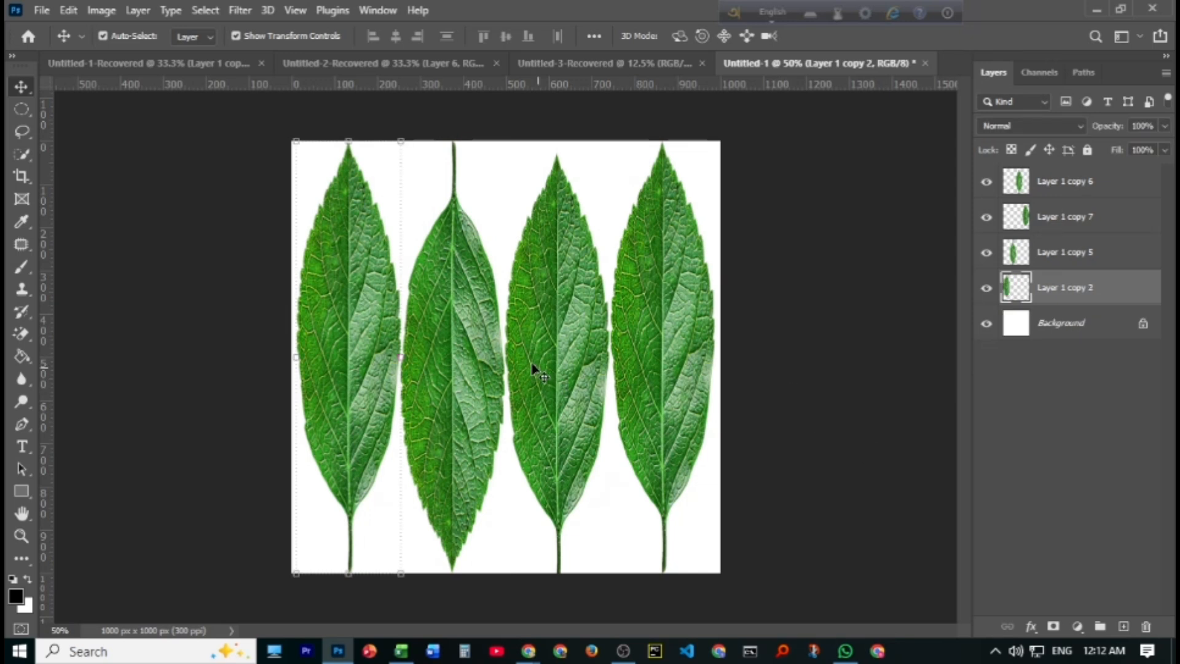
- Try a vertical flip on the third leaf and flip it back upright
click(563, 357)
right_click(564, 357)
key(Escape)
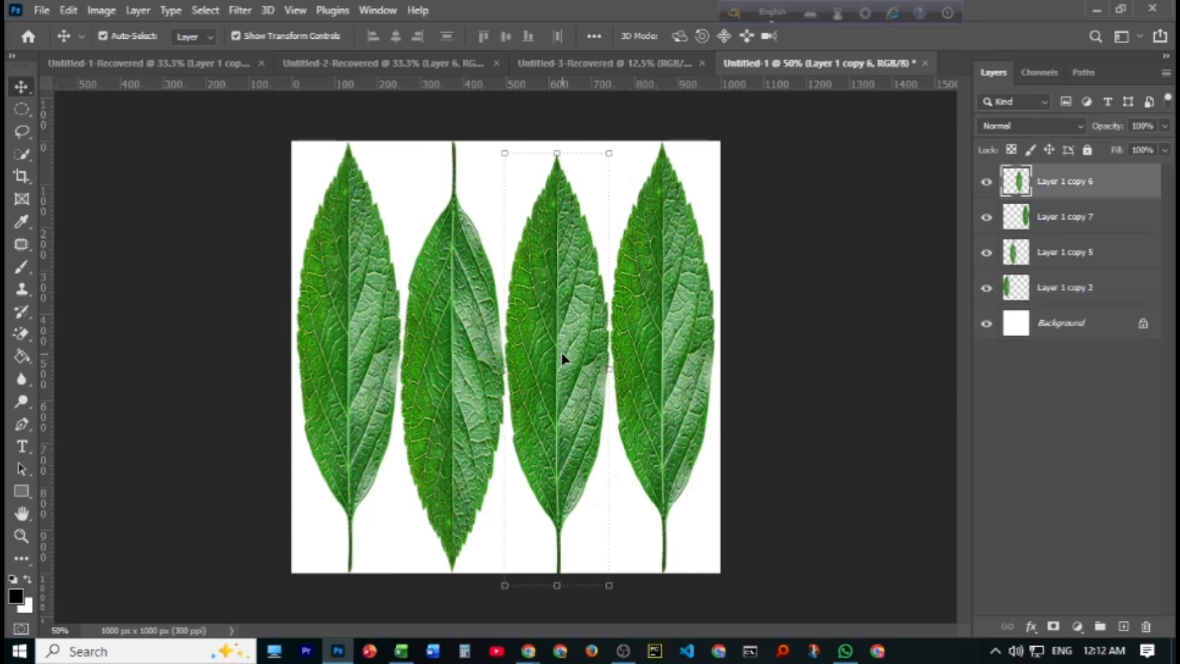
key(ctrl+t)
right_click(561, 352)
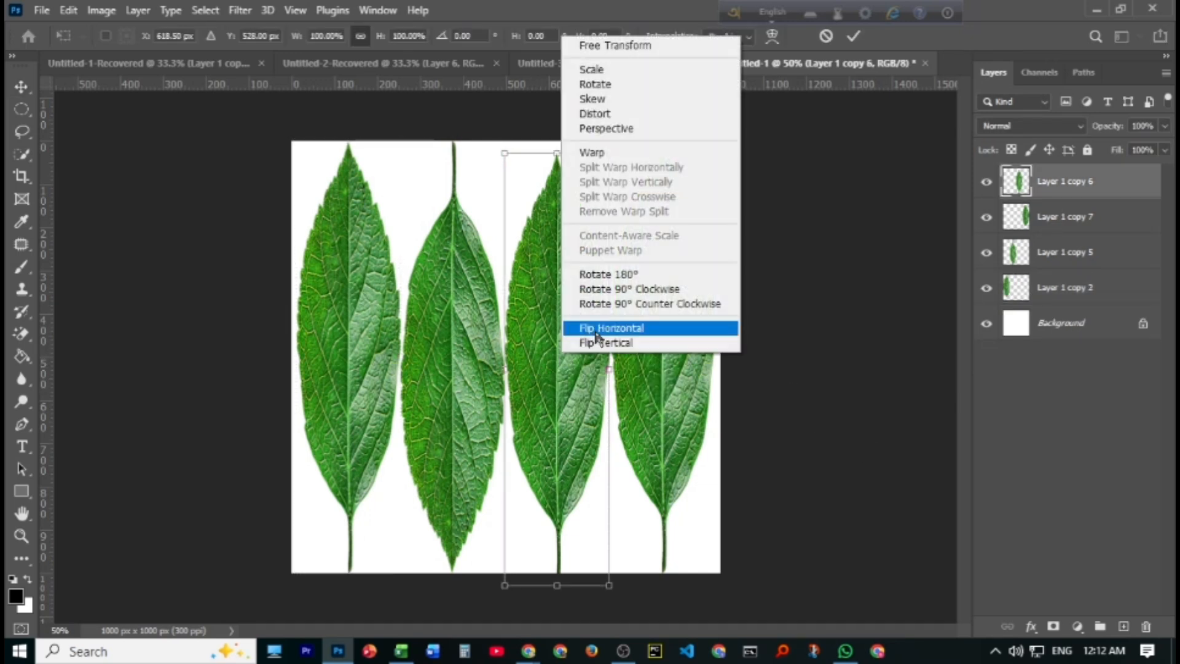
click(597, 342)
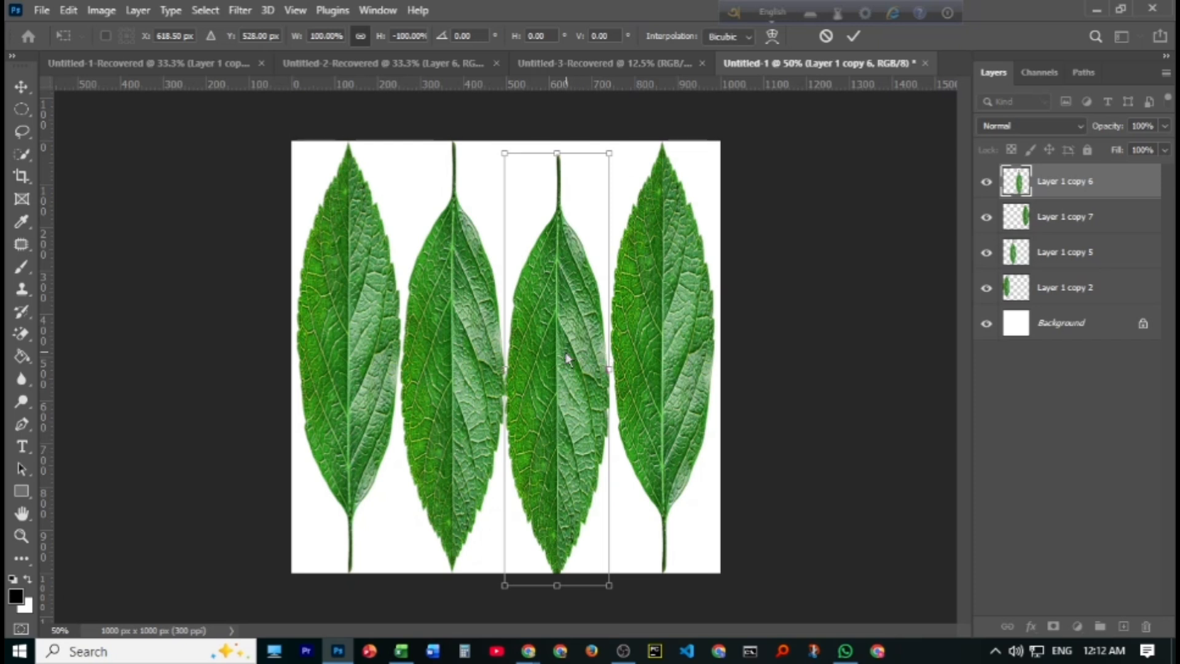
right_click(566, 357)
click(605, 338)
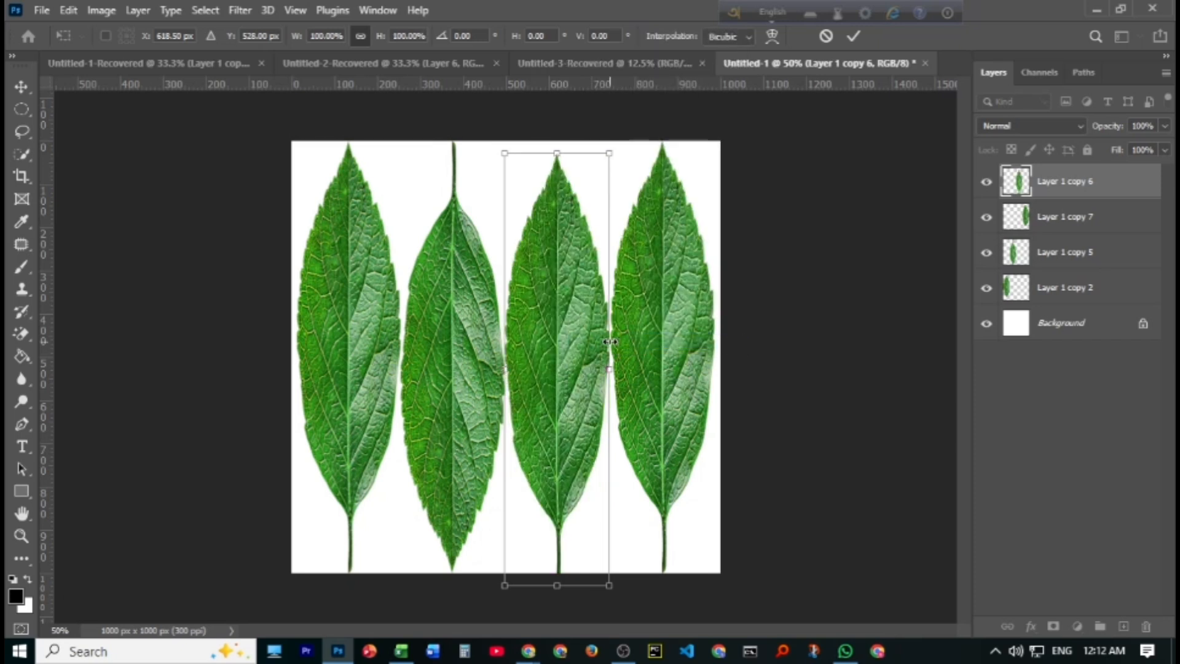
click(853, 36)
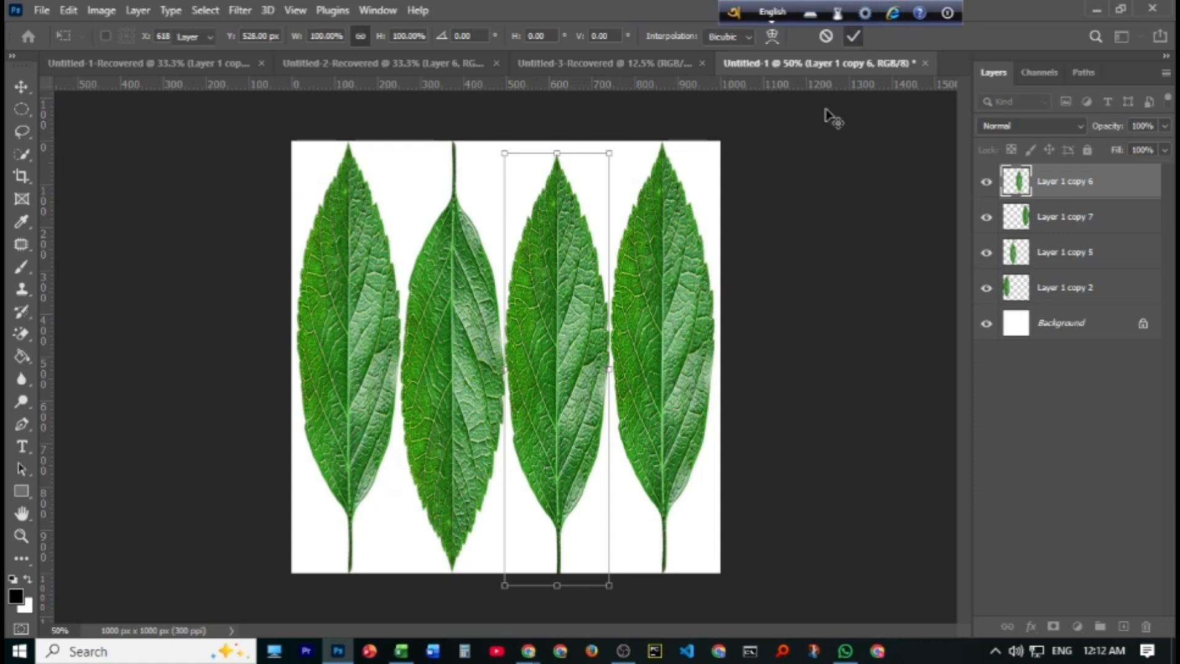
- Flip the fourth leaf vertically so that its stem points up
click(671, 365)
right_click(670, 364)
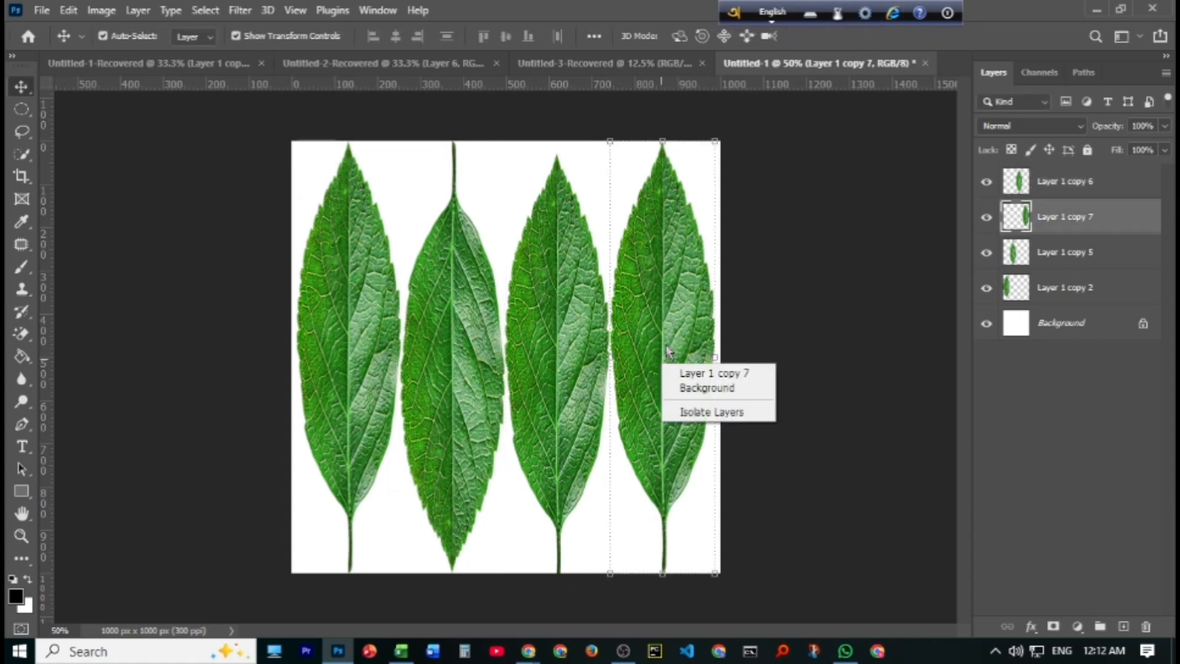
key(Escape)
key(ctrl+t)
right_click(660, 352)
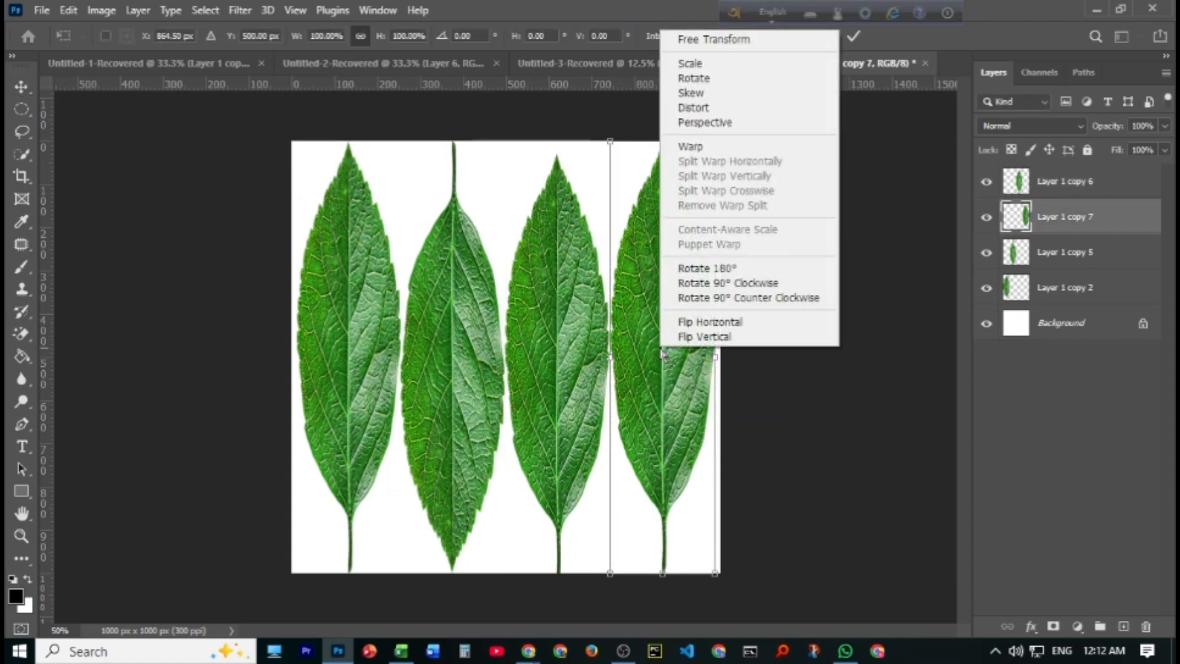
click(712, 335)
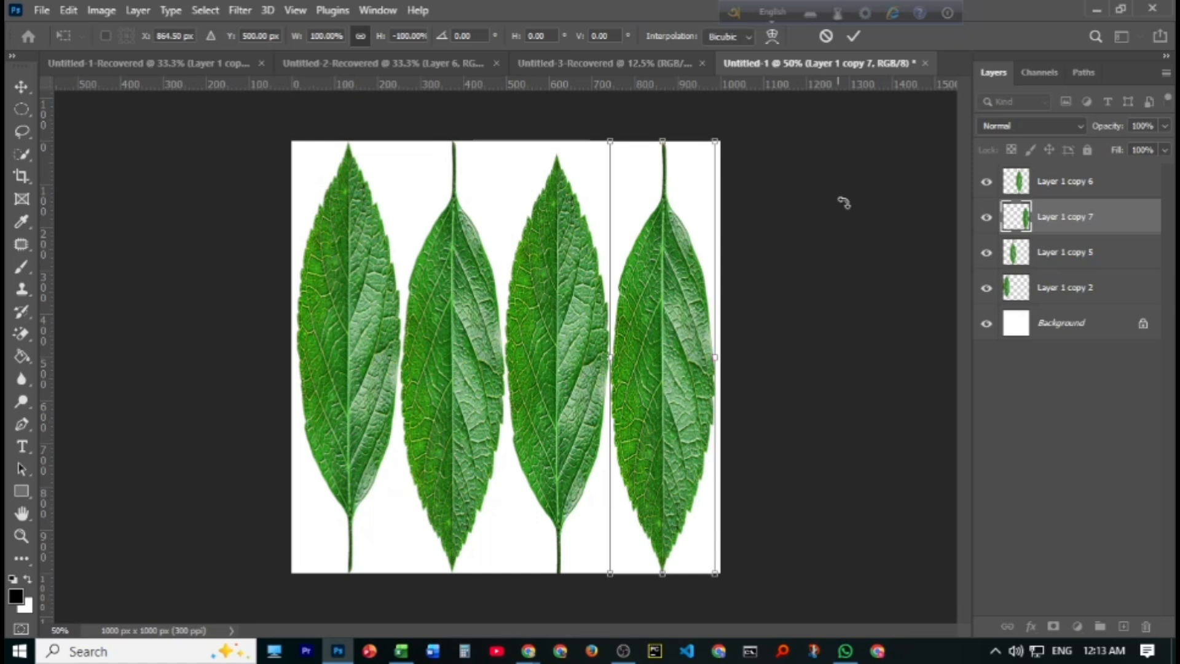
click(853, 35)
click(1074, 425)
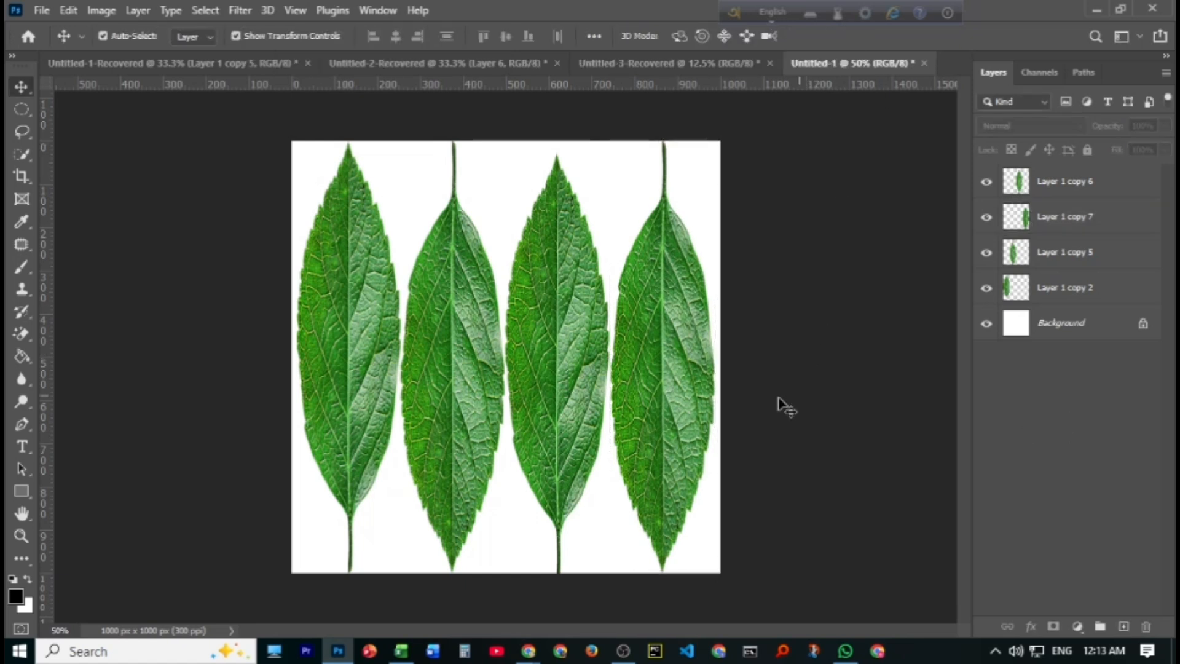
- Add a Hue/Saturation adjustment clipped to the first leaf and set its hue to +180
click(366, 316)
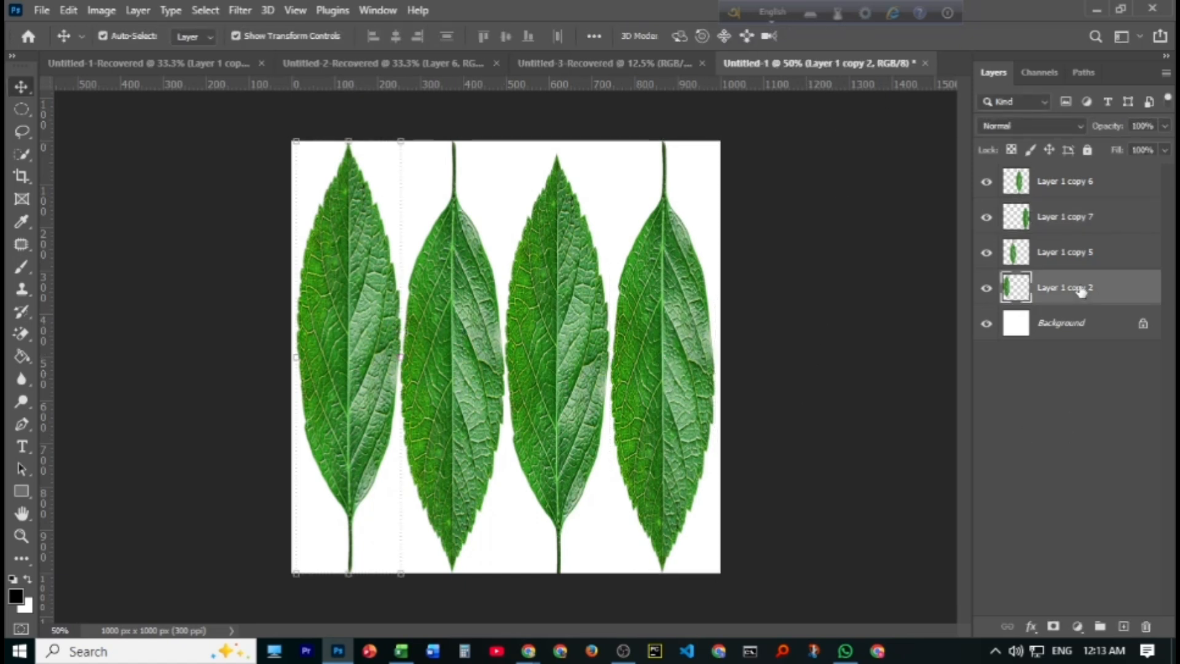
click(1077, 626)
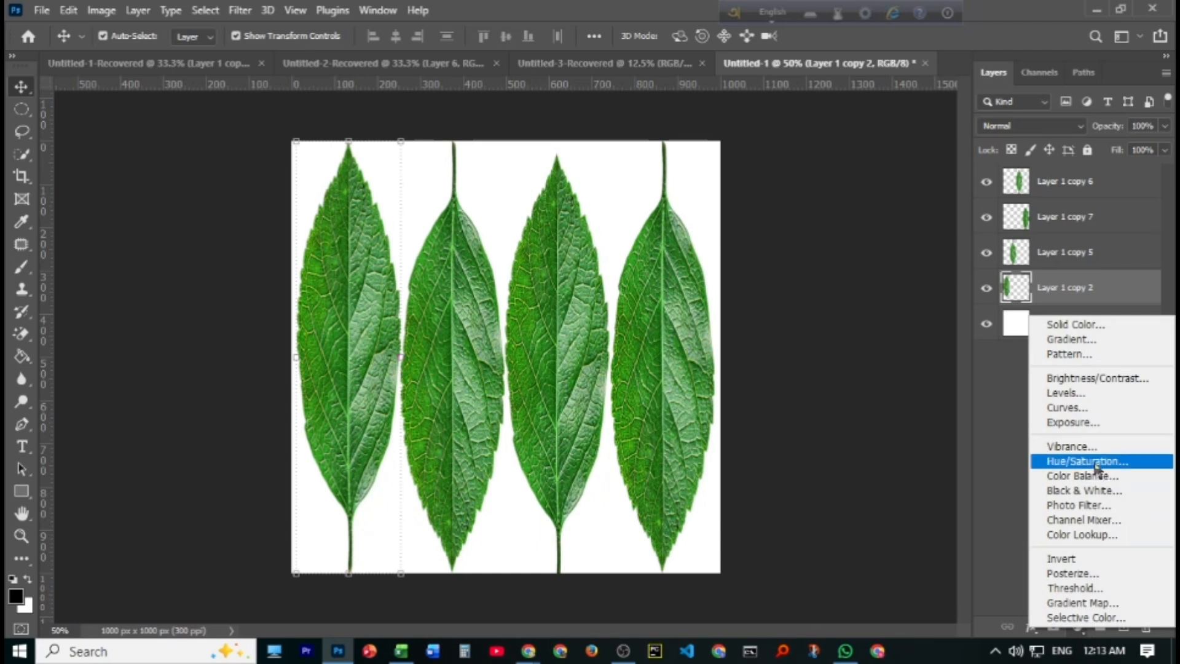
click(1053, 459)
click(828, 364)
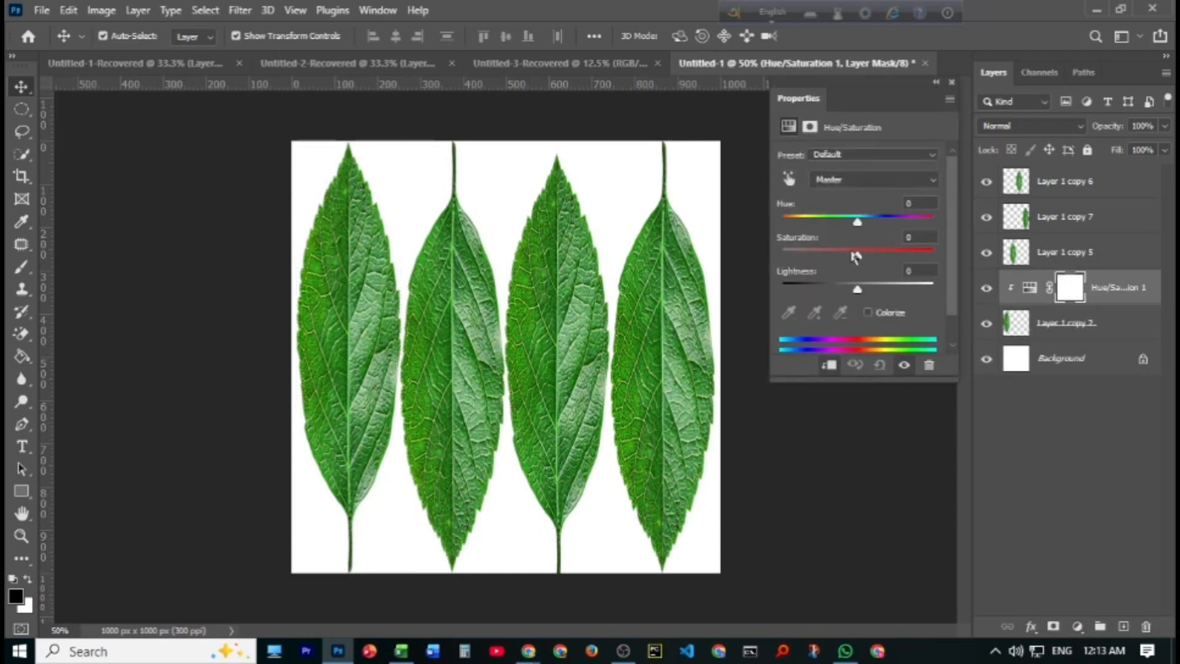
drag(857, 222, 943, 233)
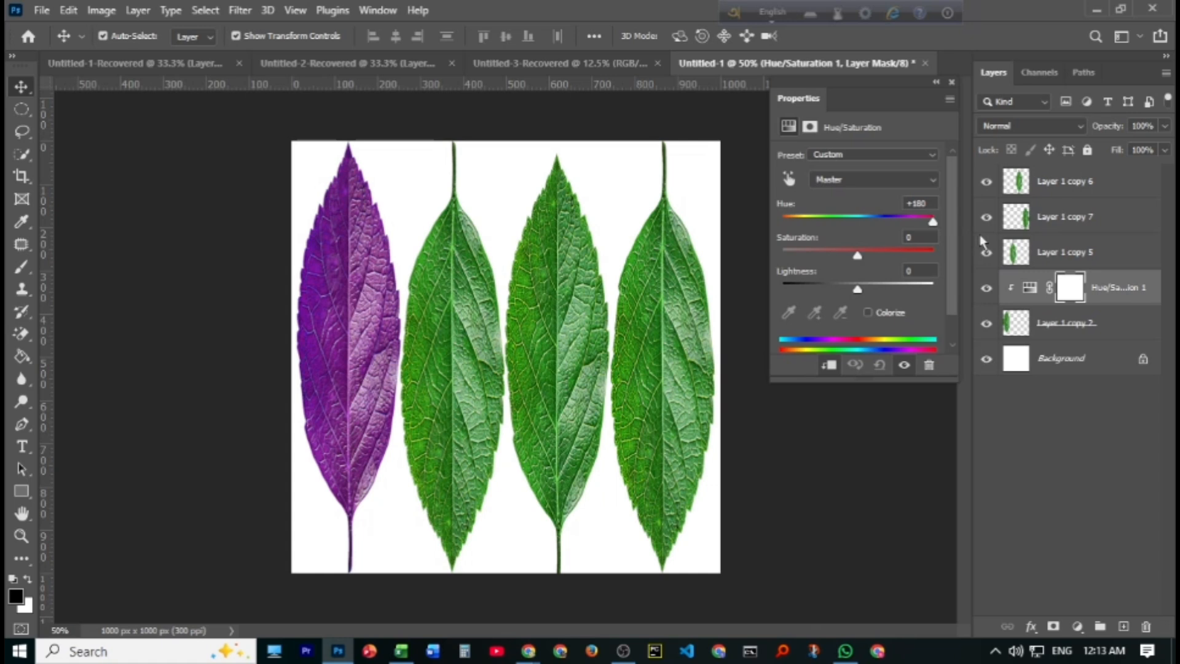
- Copy the Hue/Saturation adjustment above the second leaf's layer and clip it to that leaf
click(1142, 263)
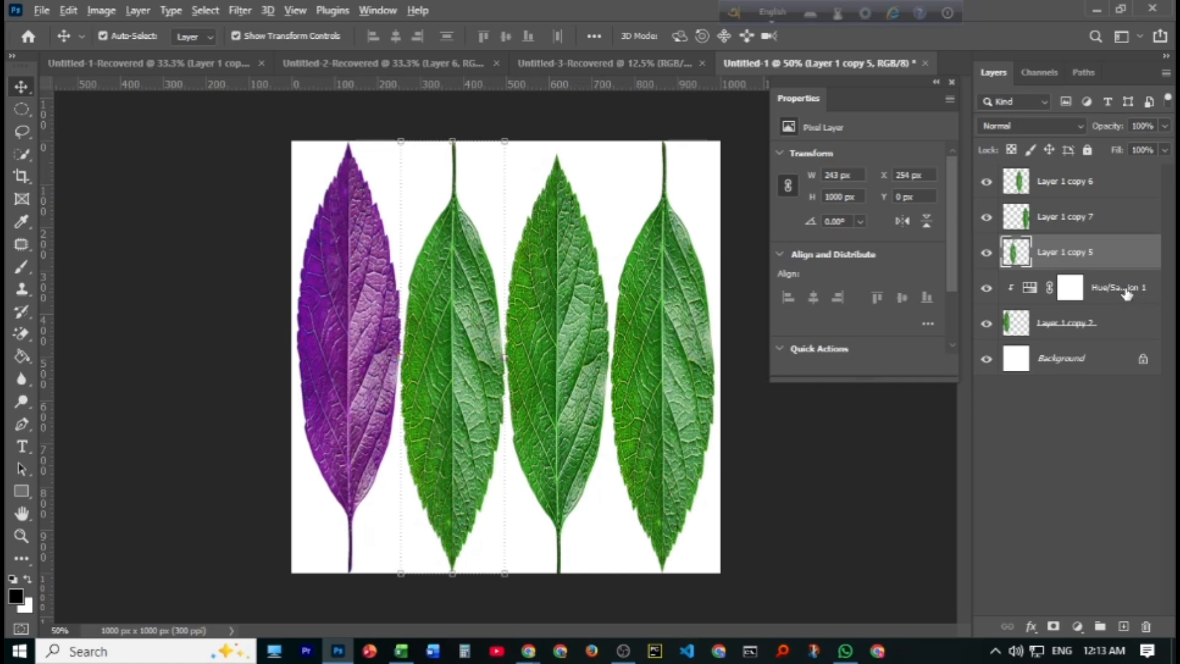
drag(1118, 295, 1119, 239)
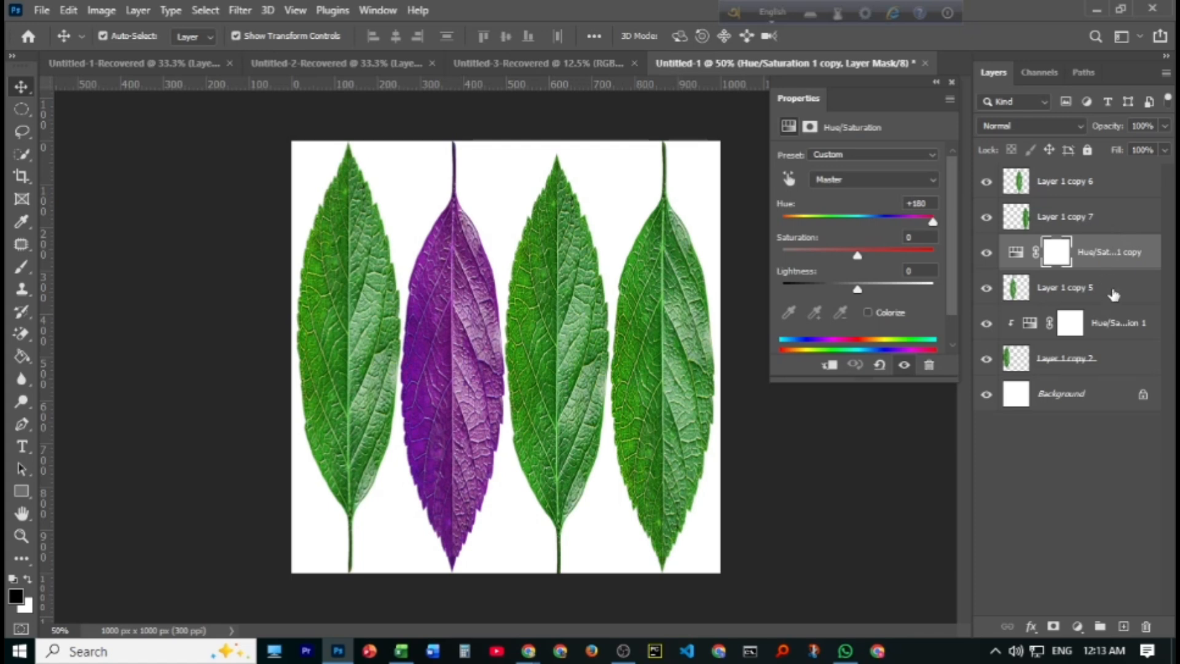
right_click(1153, 247)
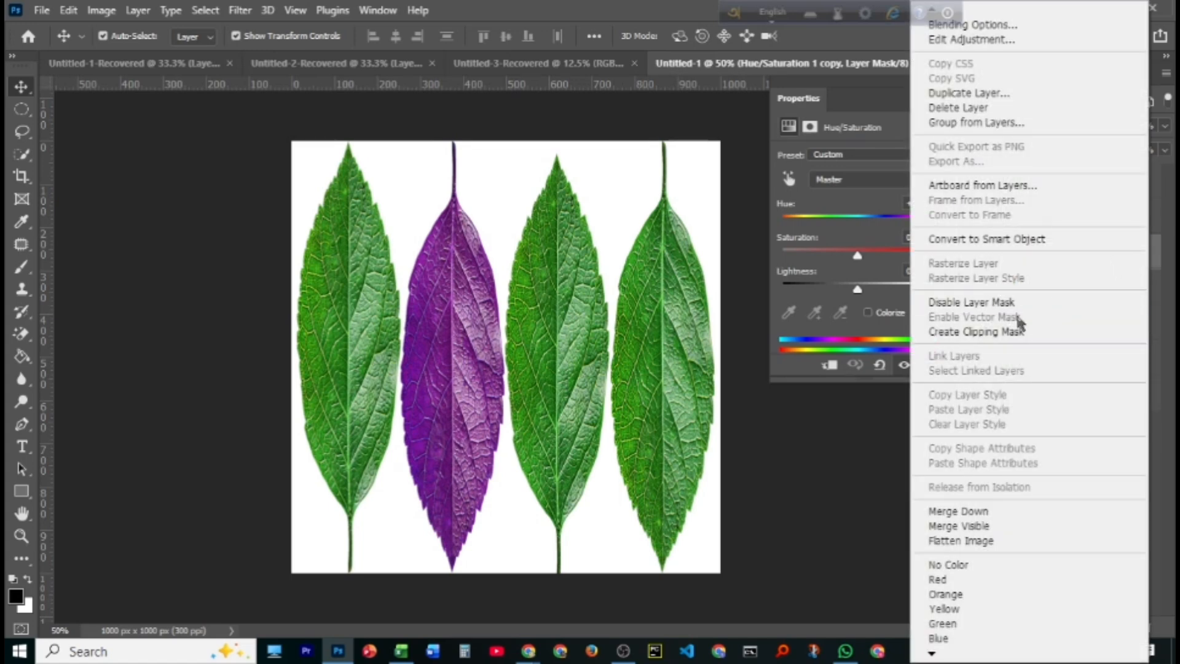
click(976, 332)
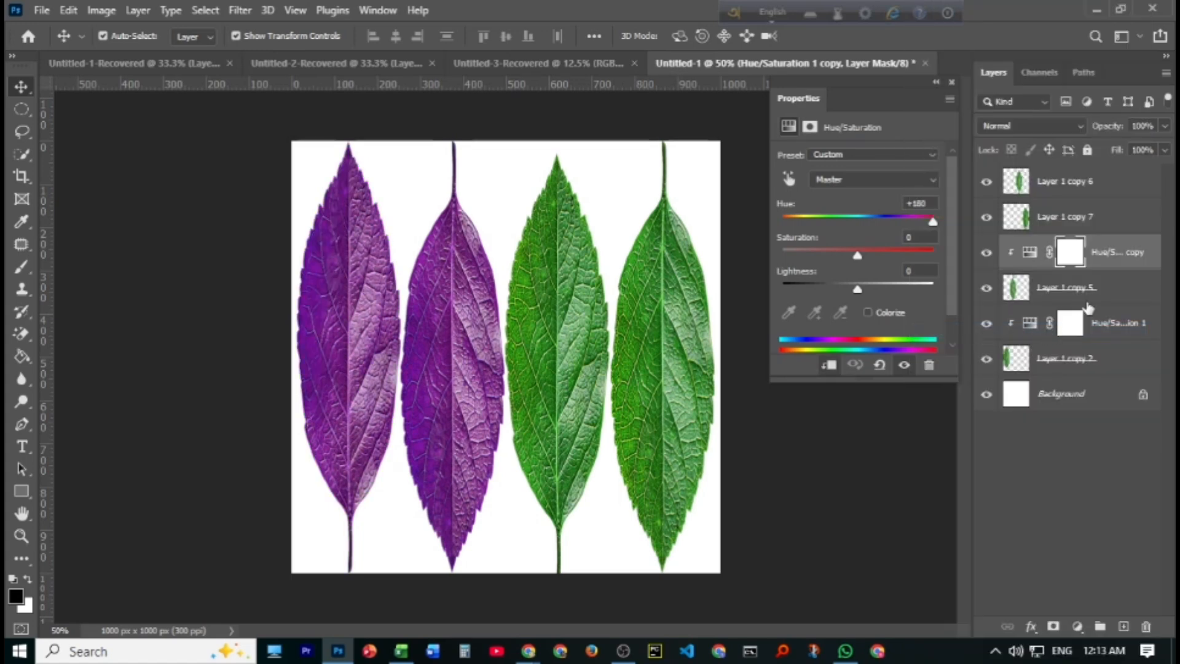
- Copy the Hue/Saturation adjustment above the fourth and third leaf layers and clip each copy to its leaf
drag(1115, 255, 1106, 181)
right_click(1109, 225)
click(952, 329)
right_click(1106, 181)
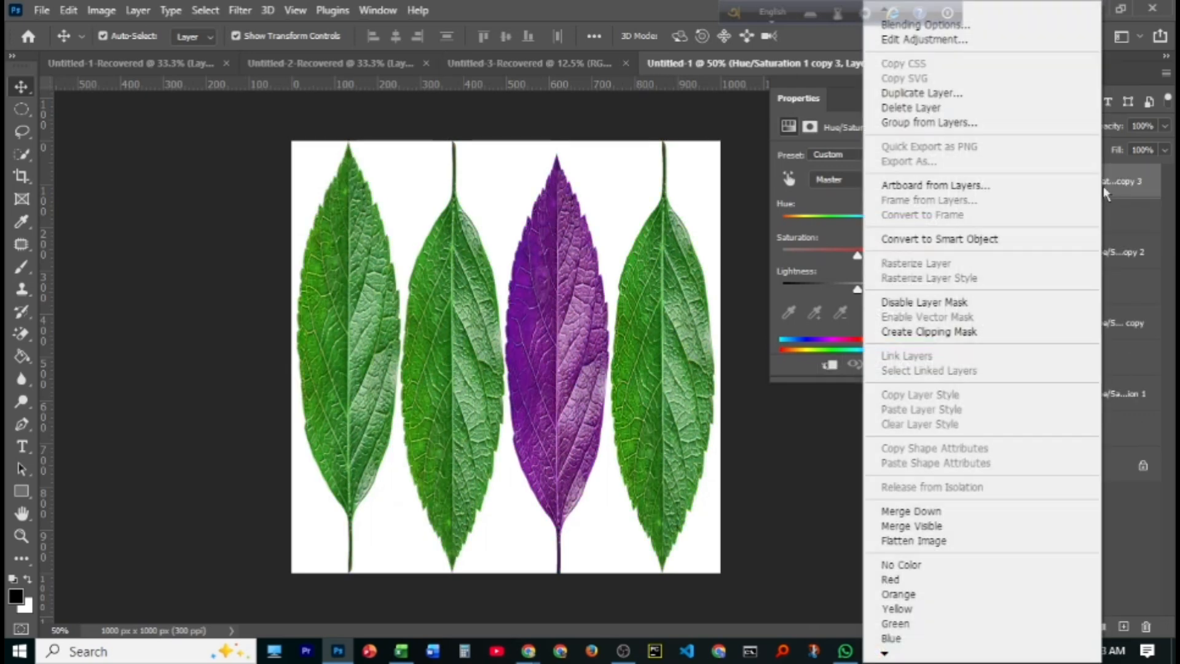
click(928, 332)
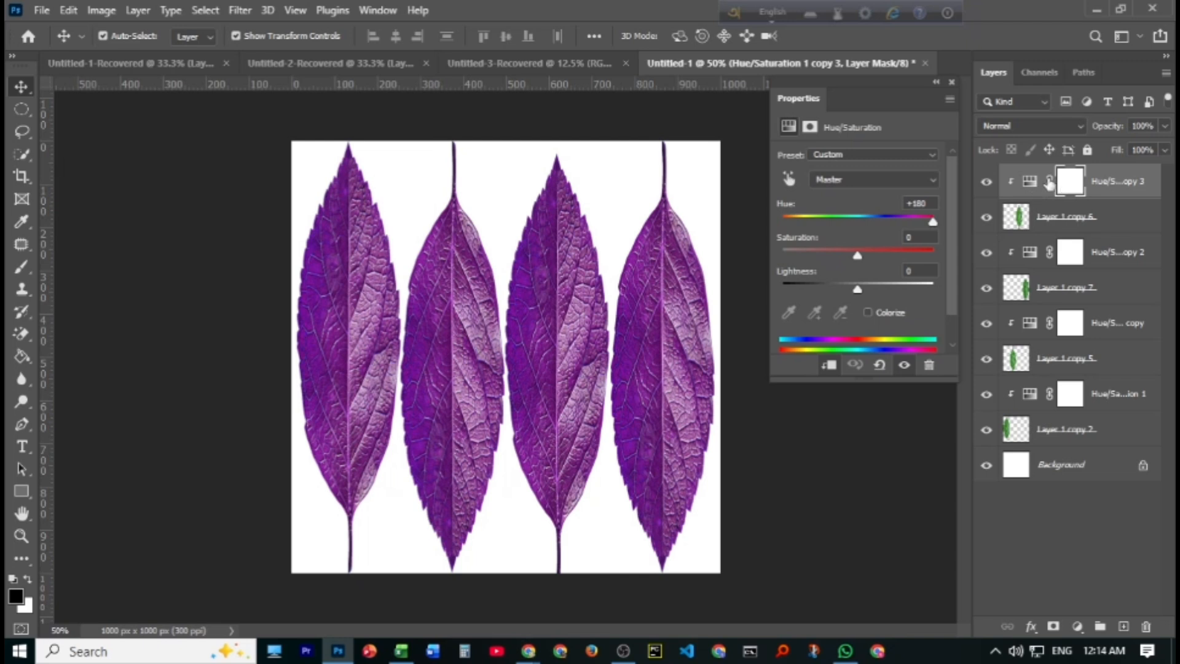
- Set the third leaf's Hue/Saturation adjustment to hue -99 and saturation +100
click(1029, 181)
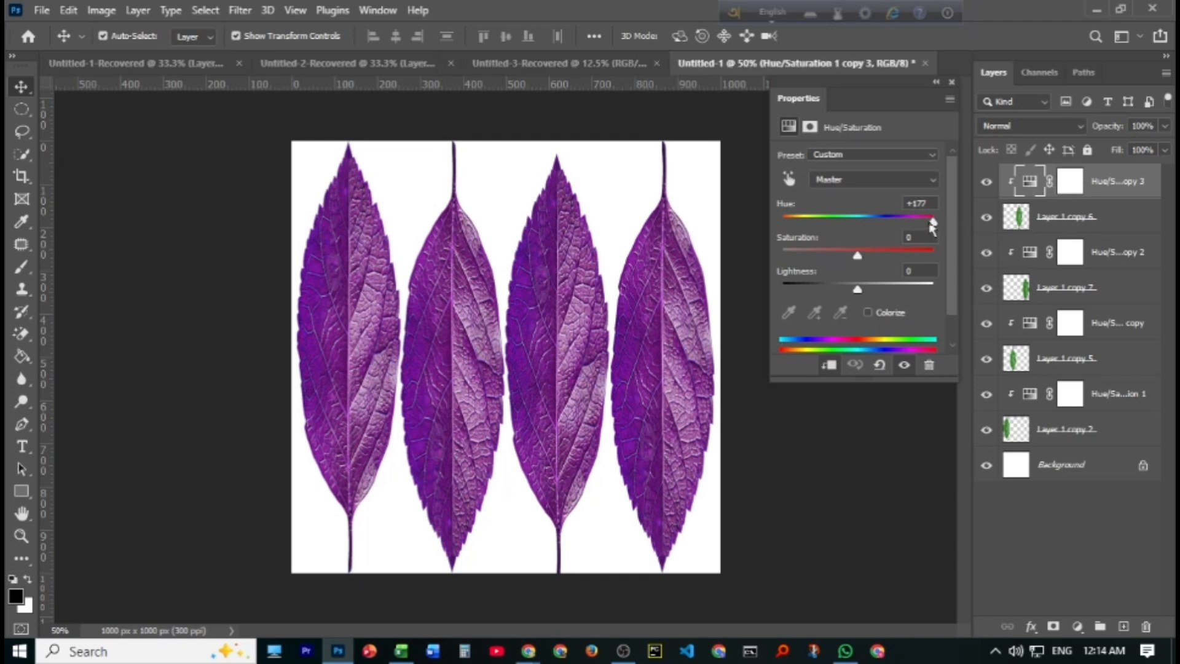
drag(933, 226, 956, 261)
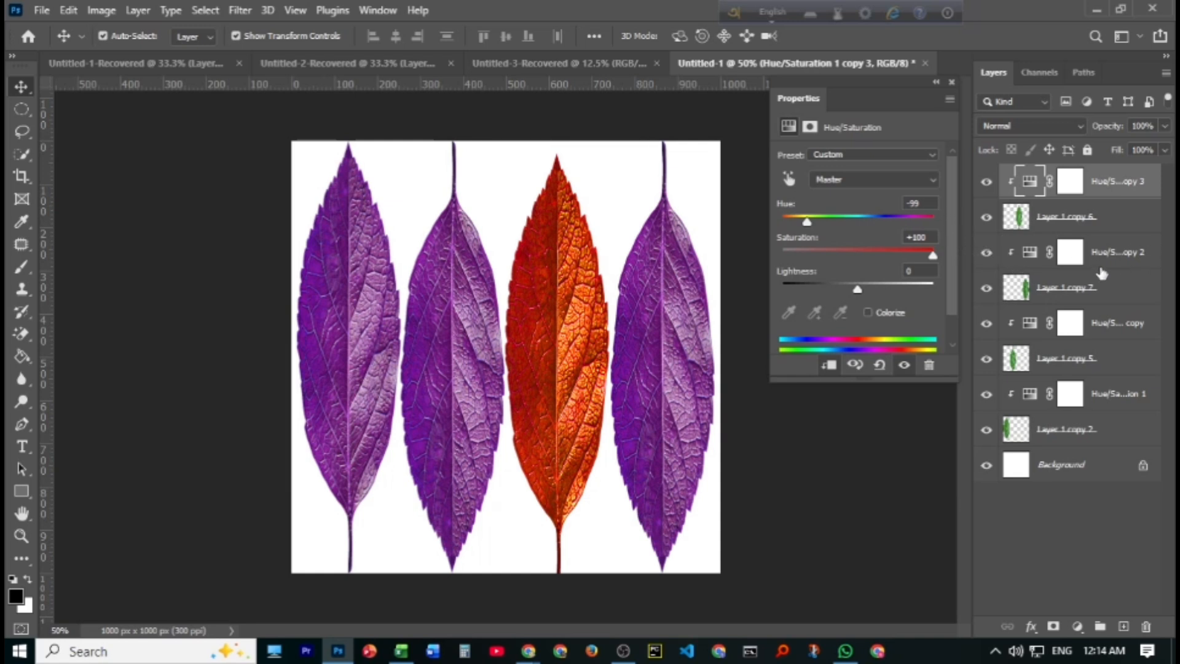
- Set the fourth leaf's Hue/Saturation adjustment to hue -135 and saturation +100
click(1030, 260)
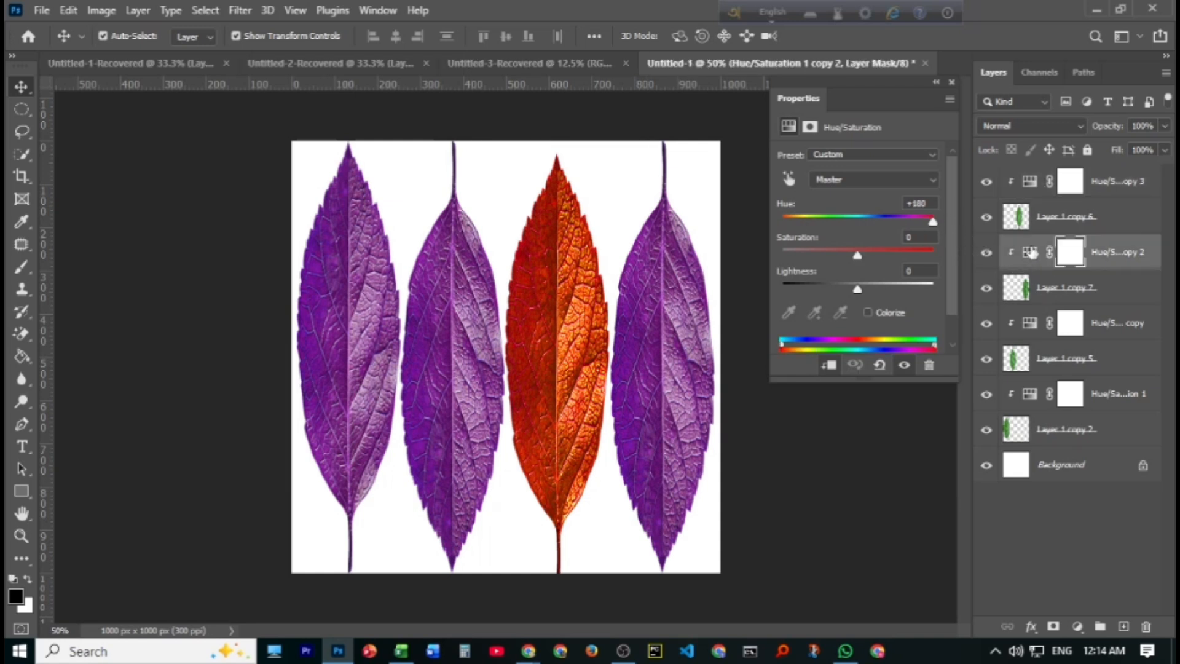
click(1031, 252)
drag(928, 230, 995, 272)
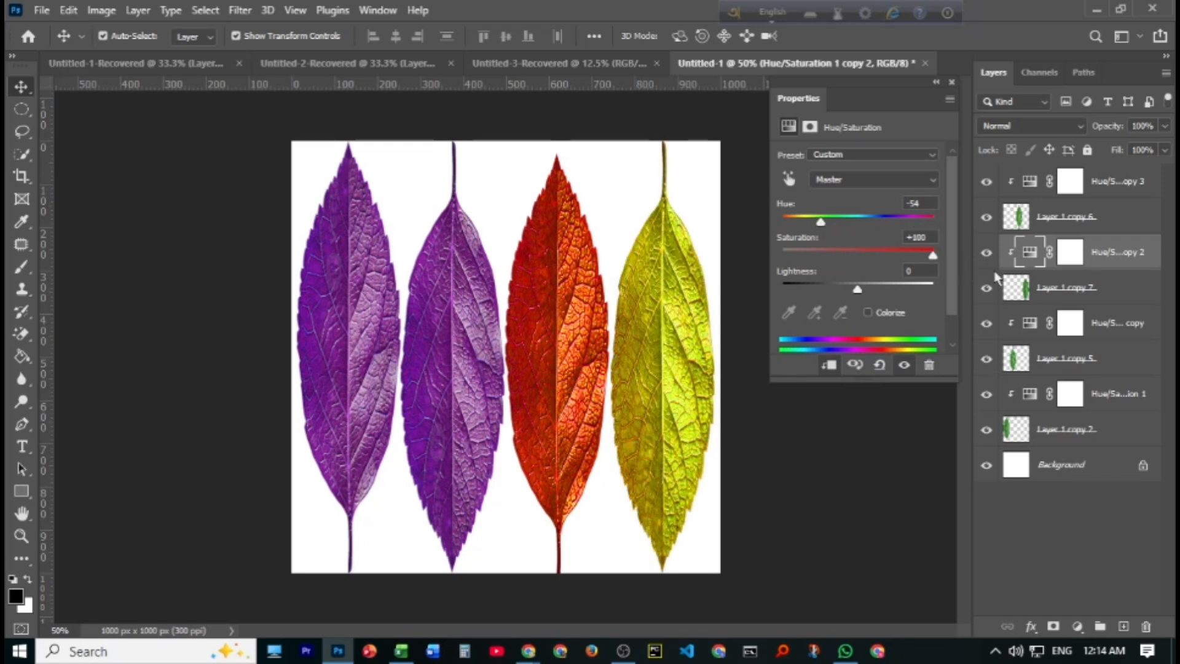
drag(819, 225, 796, 225)
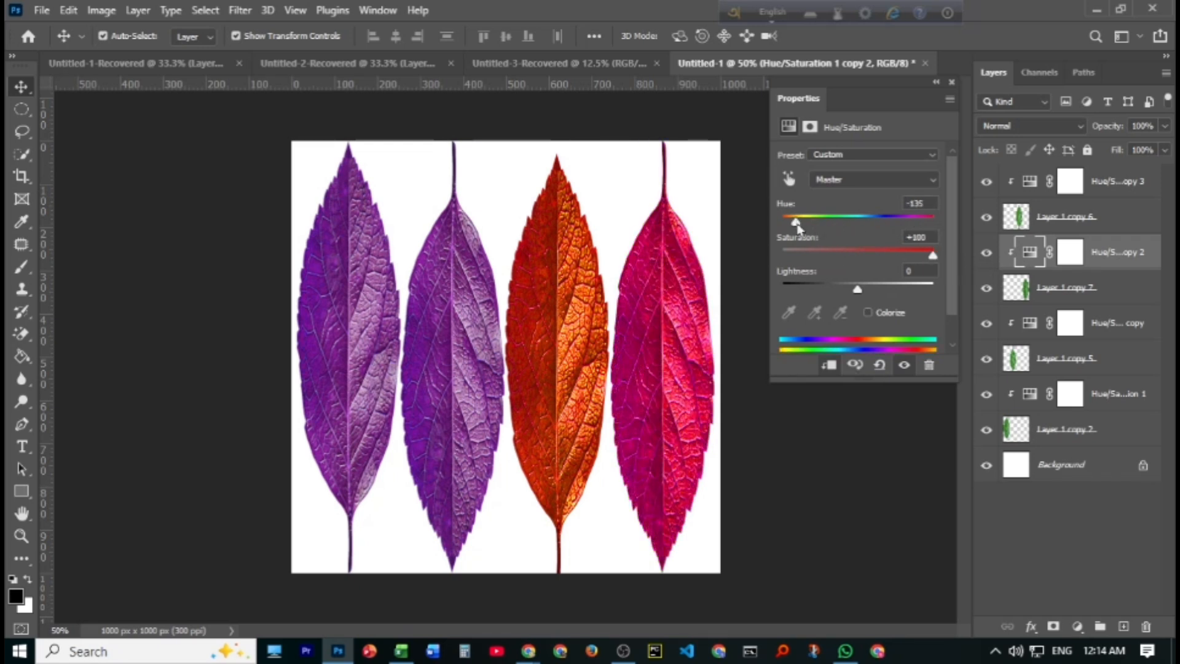
- Set the second leaf's Hue/Saturation adjustment to hue +124 and saturation +80, and close the adjustment's properties
click(1122, 297)
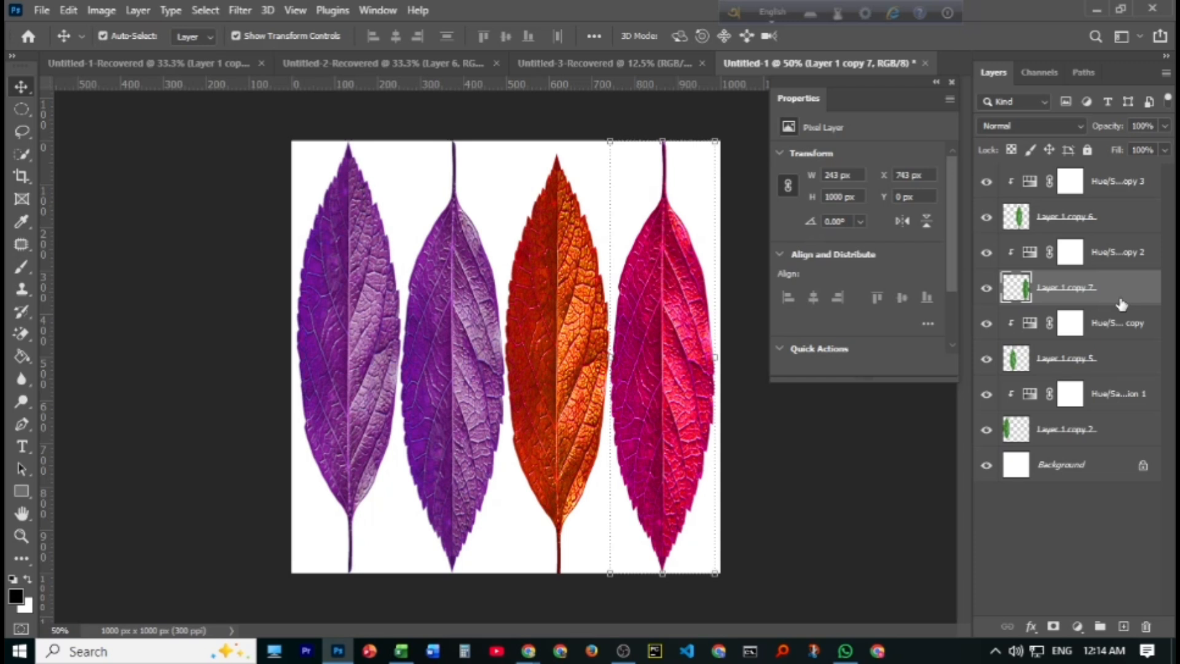
click(1029, 323)
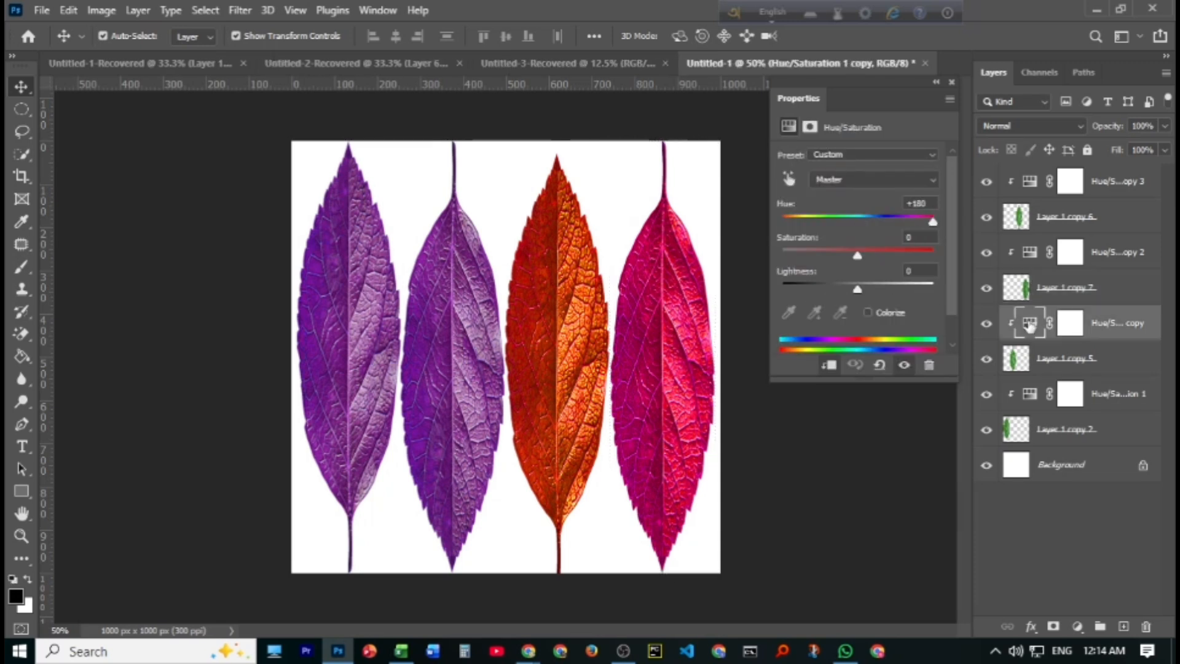
drag(857, 257, 917, 223)
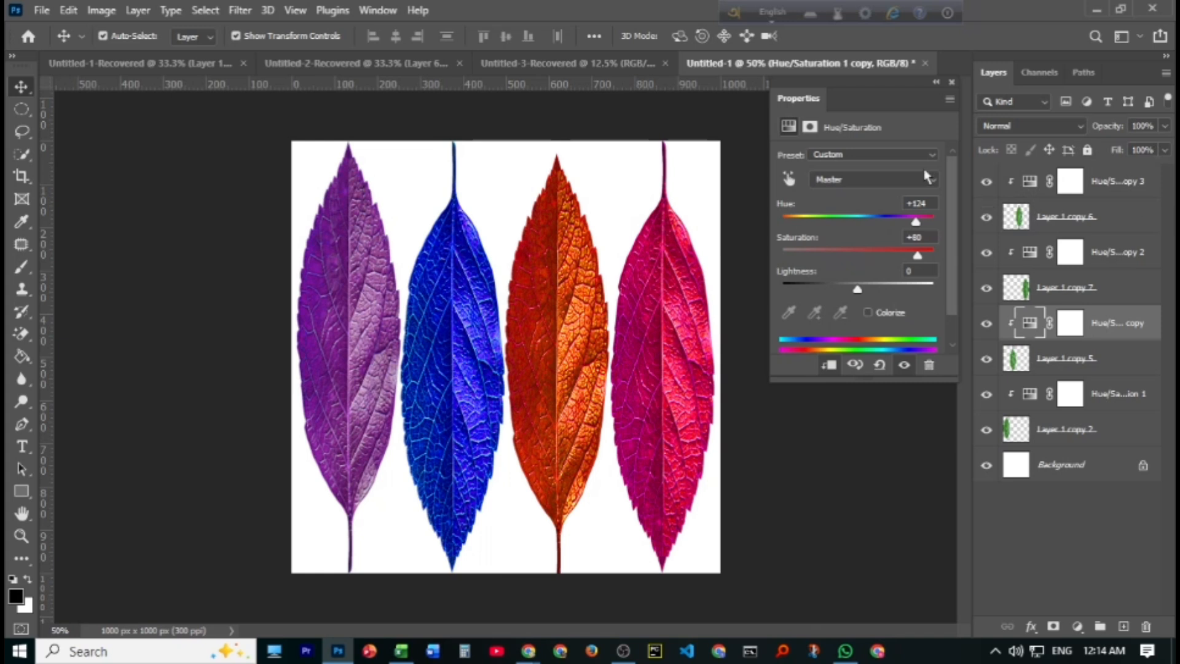
click(950, 82)
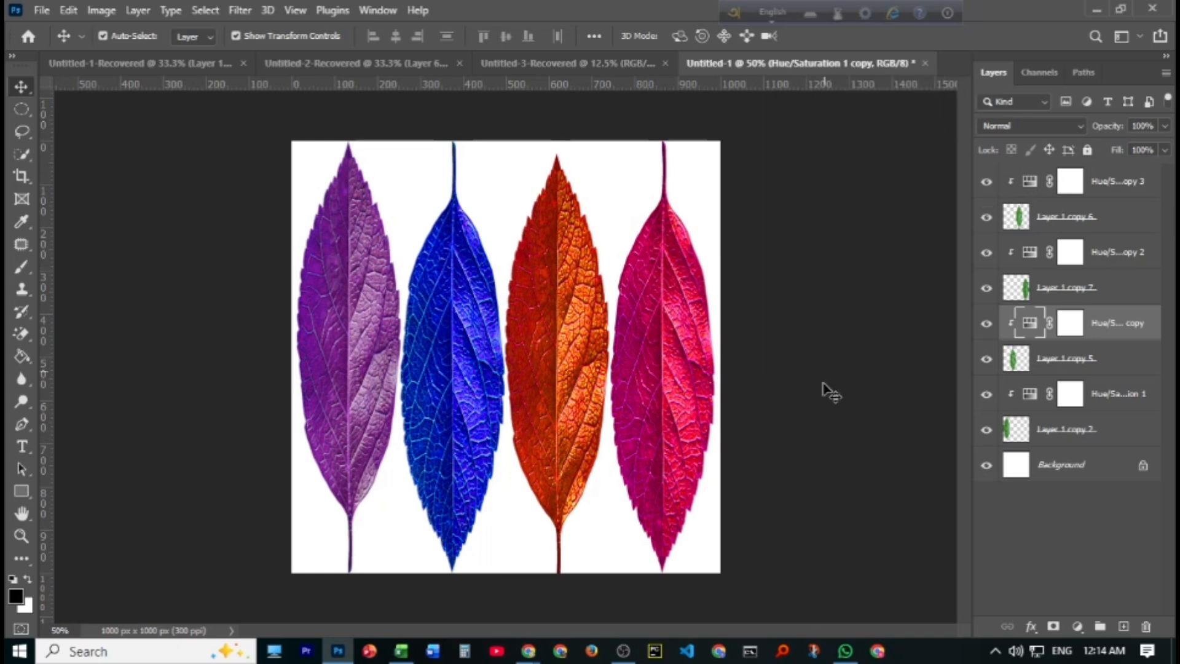
- Add a new empty layer and place it between the first leaf's layer and the Background
click(1087, 538)
click(1104, 471)
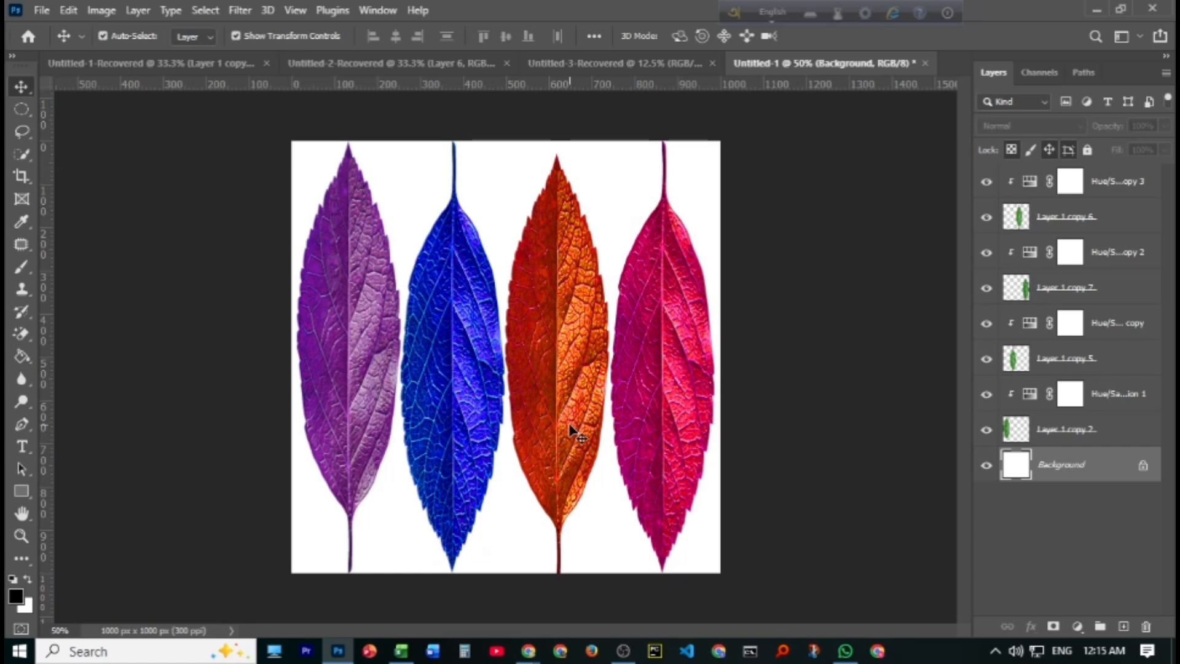
click(1102, 444)
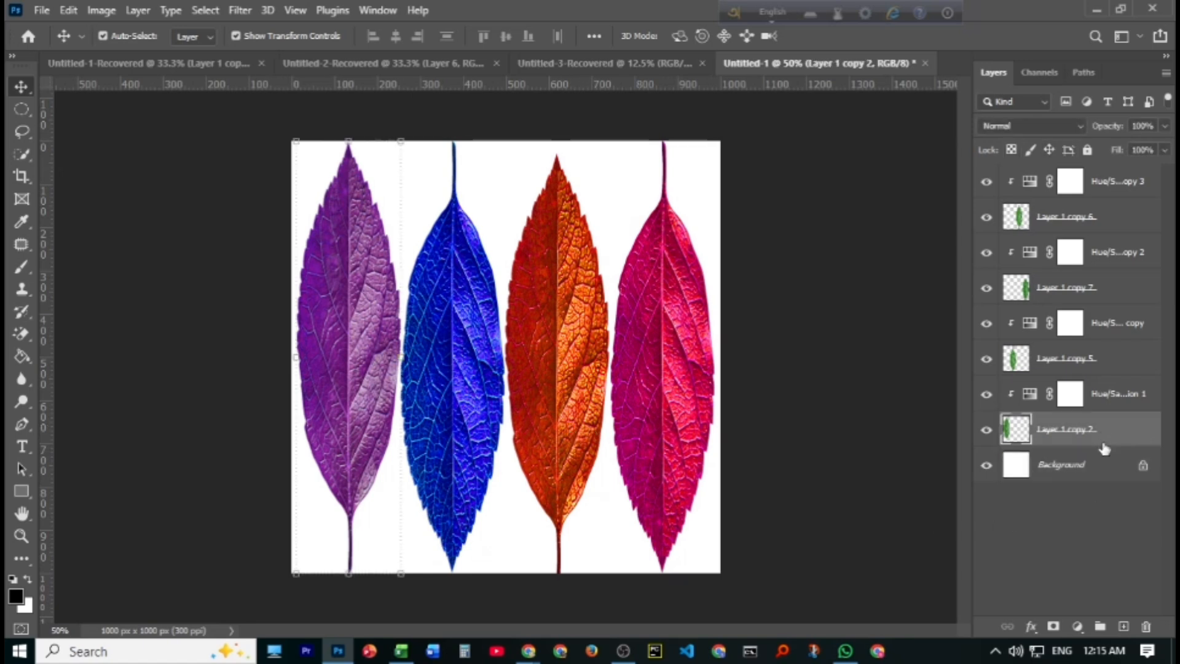
click(1123, 626)
drag(1113, 435, 1121, 481)
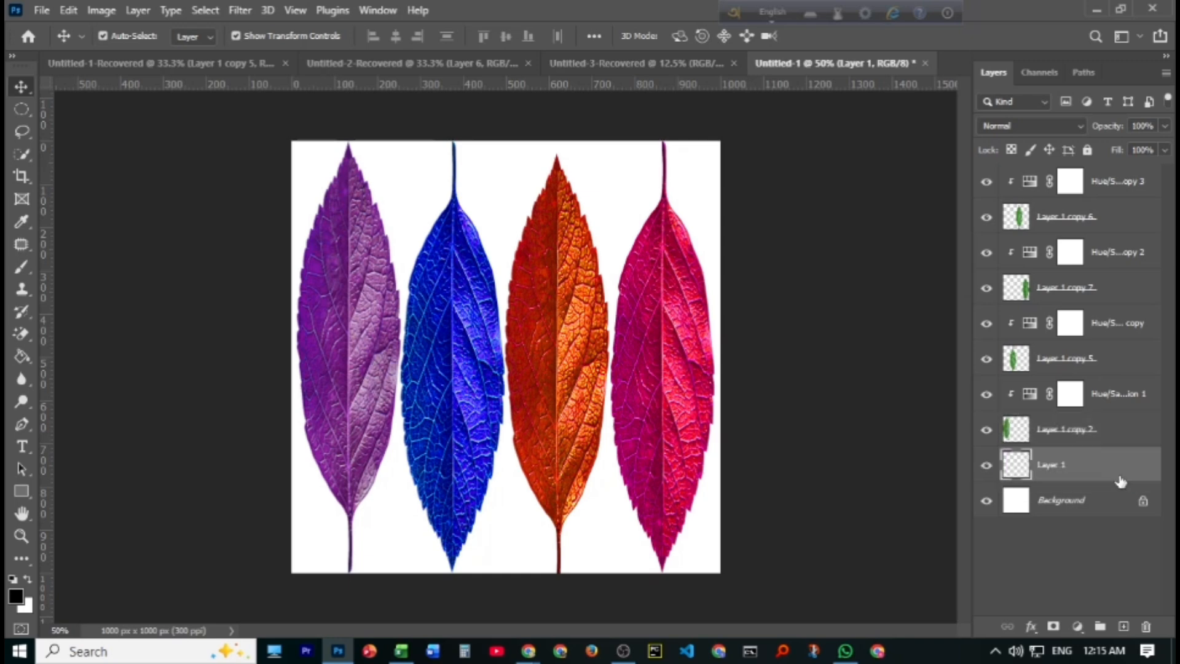
- Fill the new layer behind the leaves with black (#000000) using the Paint Bucket tool
click(16, 599)
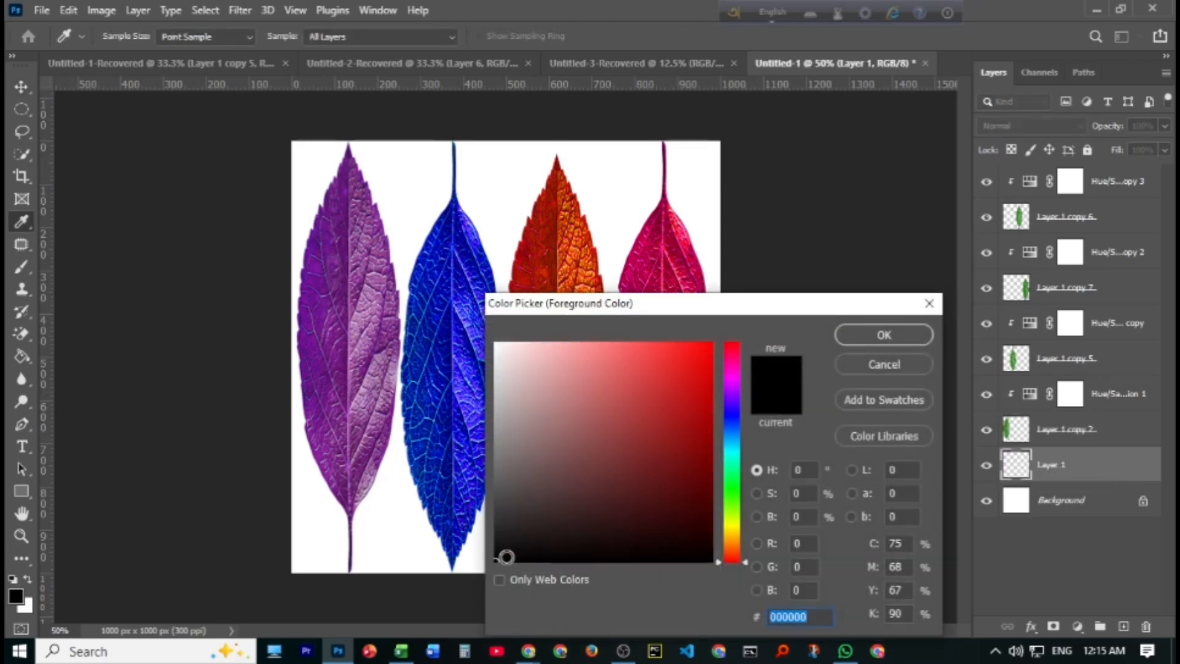
click(903, 334)
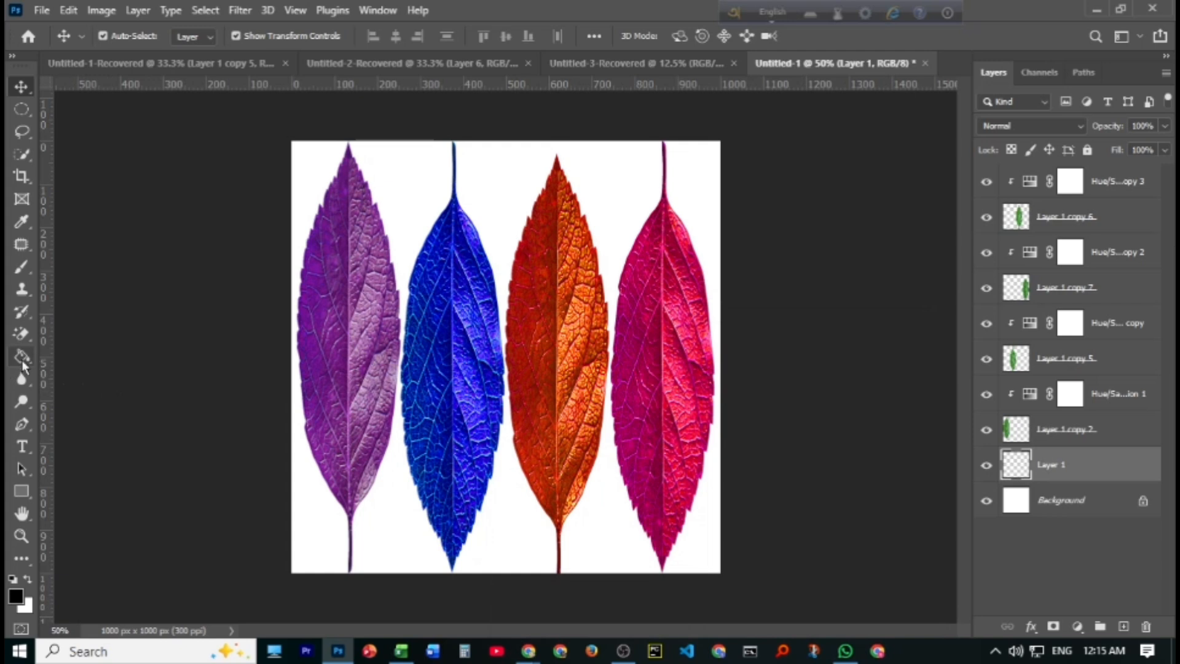
drag(21, 356, 80, 374)
click(406, 198)
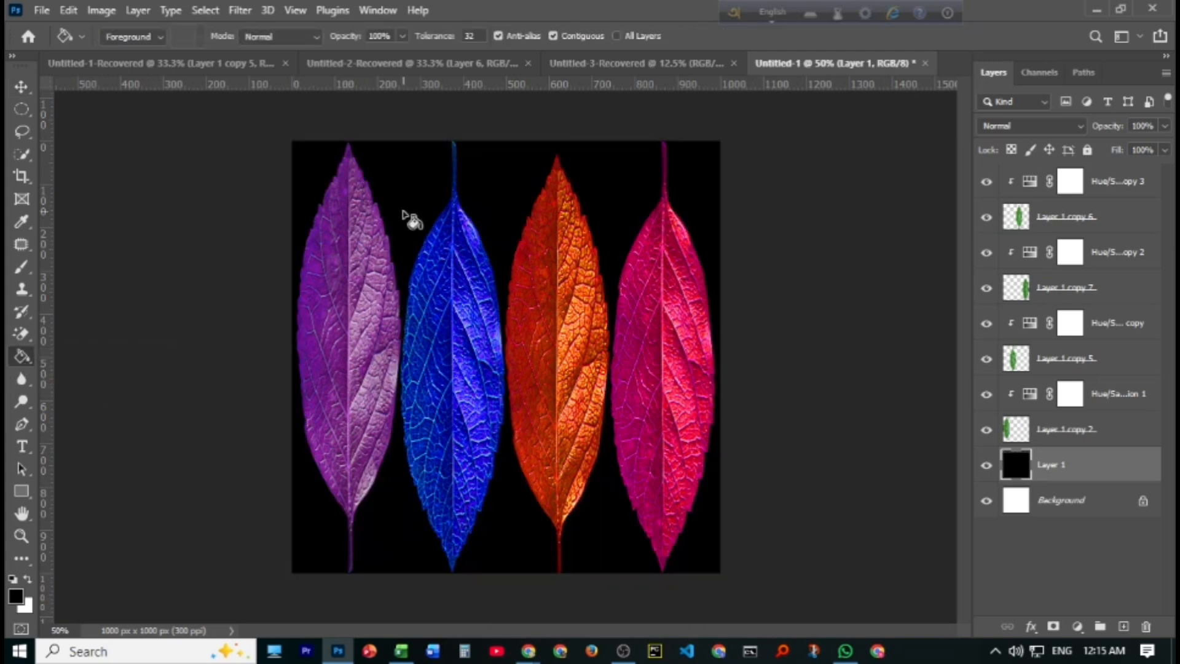
click(23, 88)
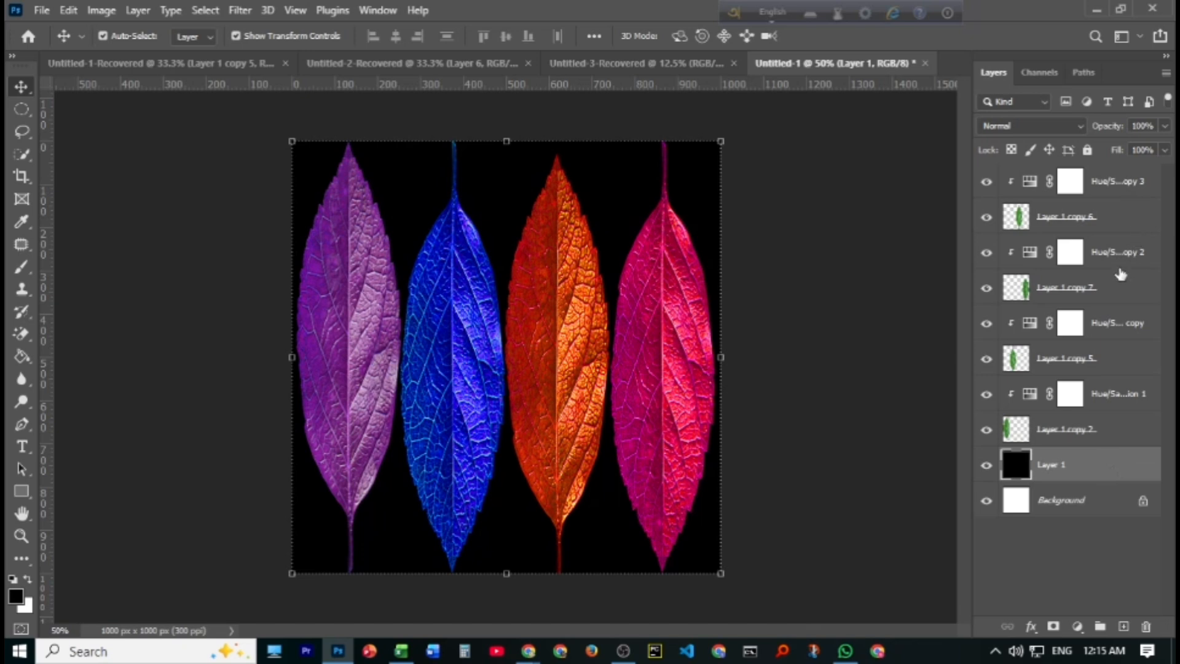
- Try stamping the visible leaf layers into one merged layer with the black layer and Background hidden
click(1117, 436)
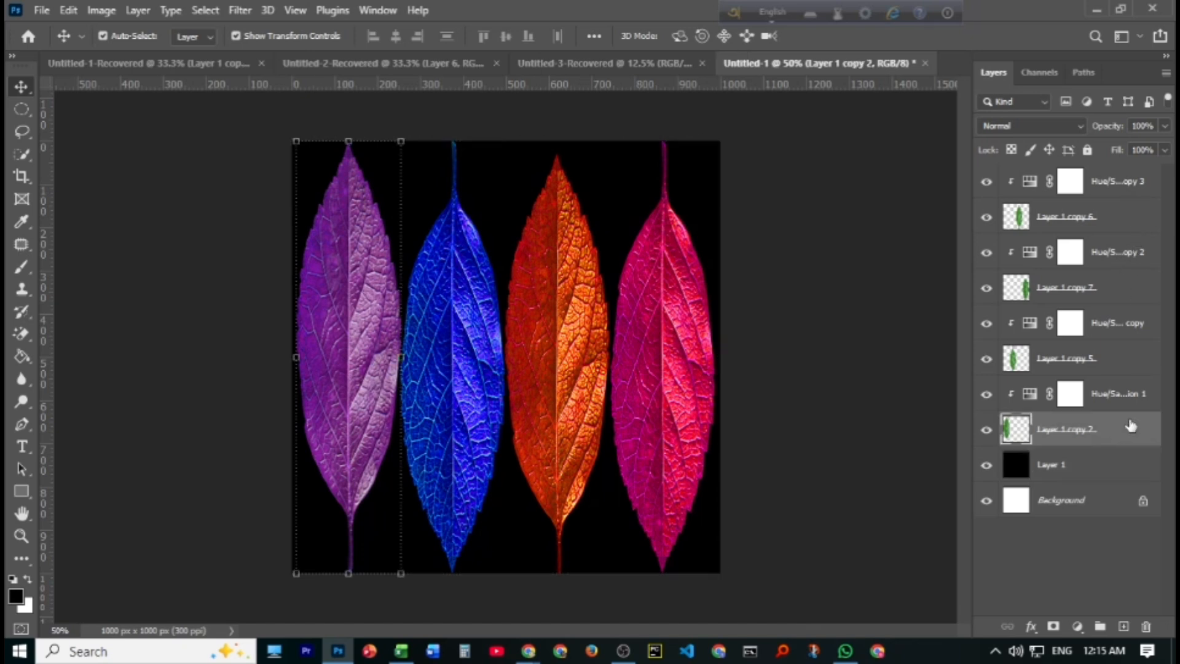
shift+click(1130, 183)
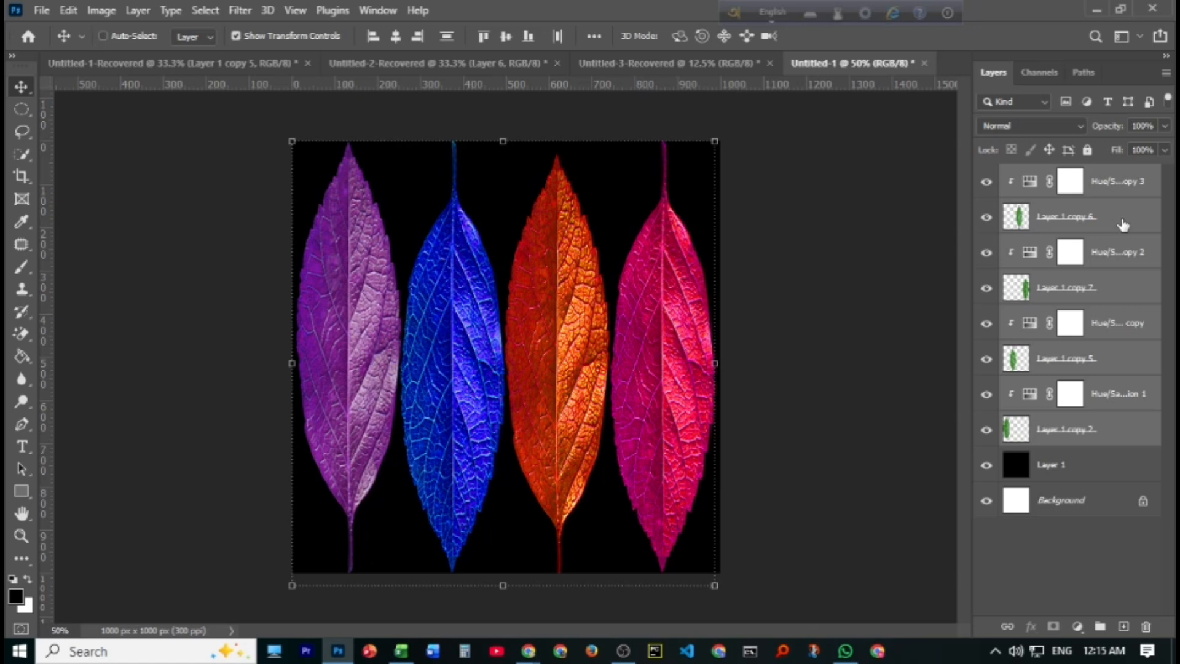
key(ctrl+alt+shift+e)
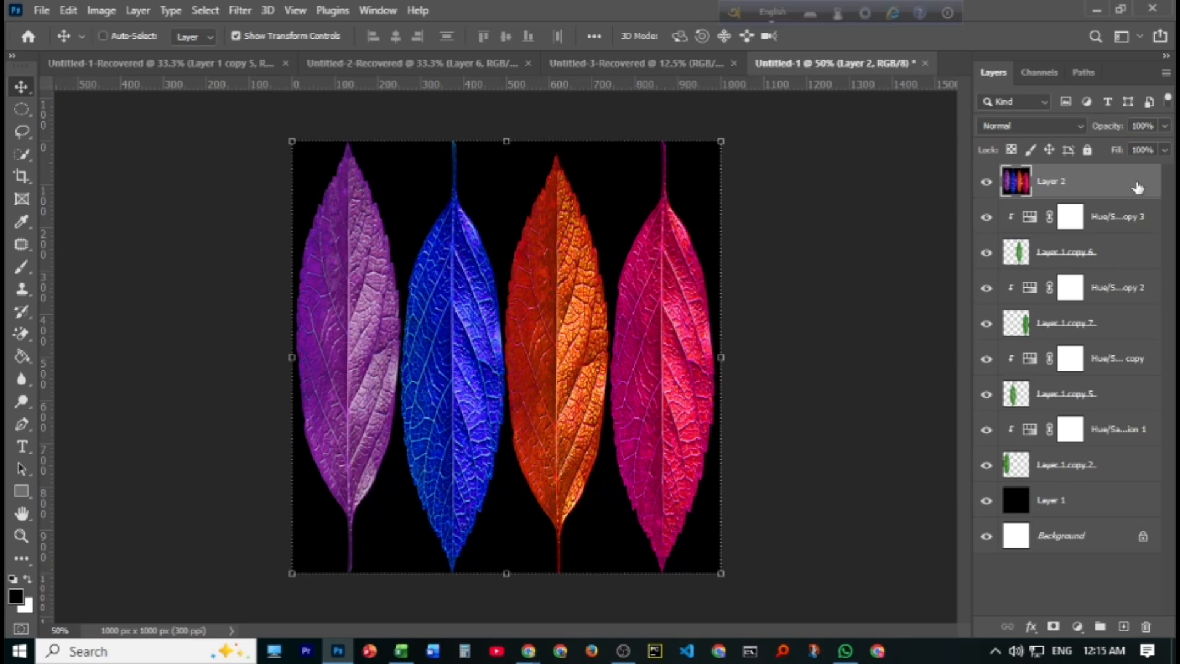
key(Delete)
click(986, 464)
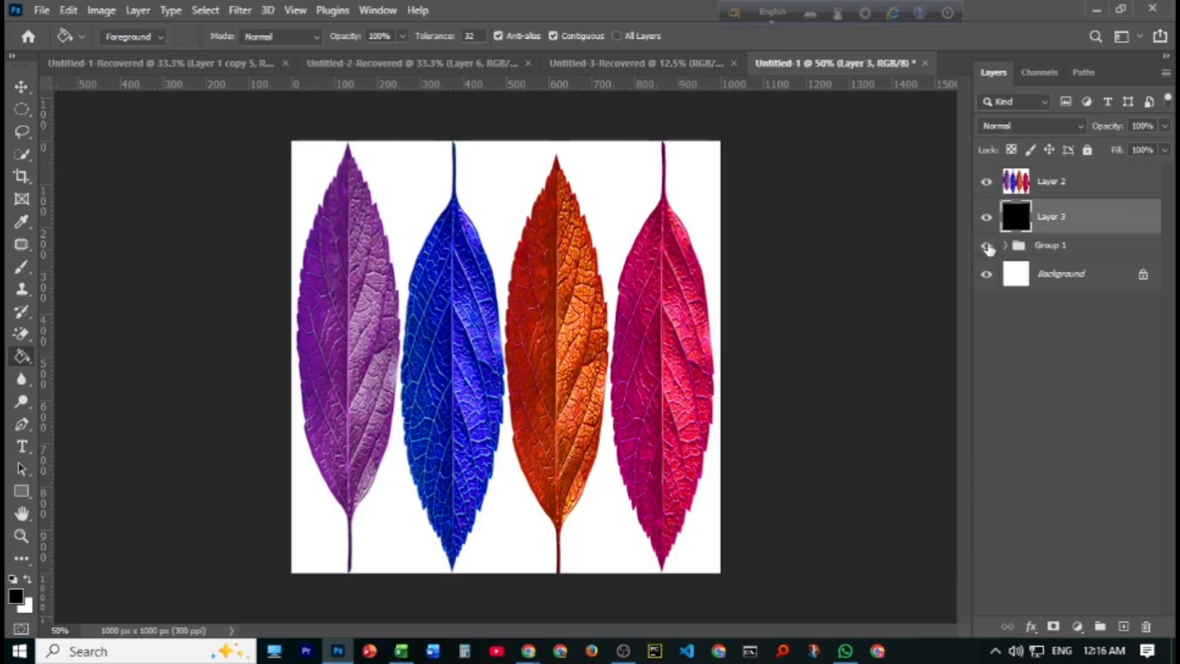
- Undo the layer grouping and the extra black layer, and delete the stamped layer of merged leaves
click(1012, 192)
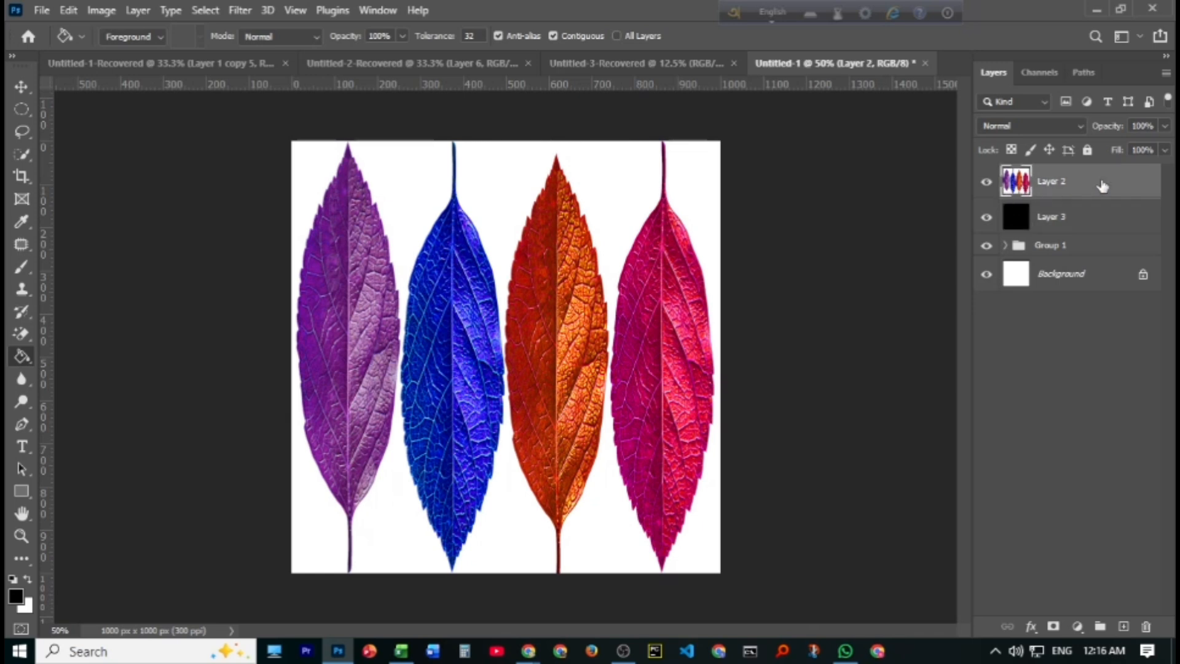
key(ctrl+z)
key(ctrl+z)
key(ctrl+z)
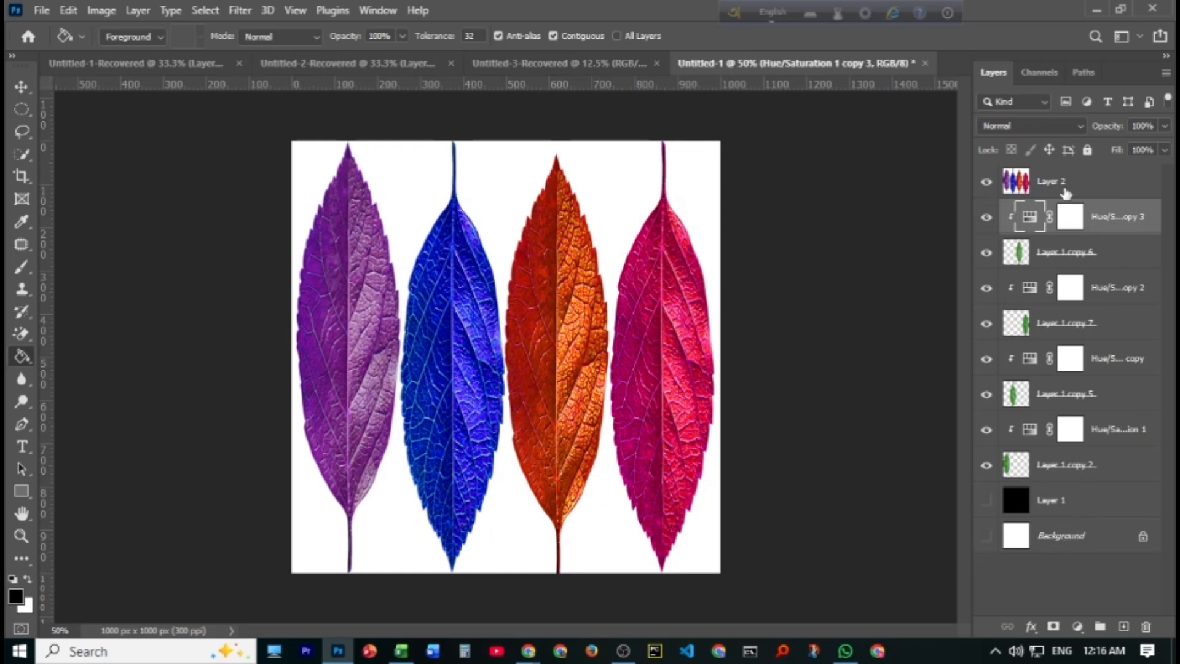
click(1082, 177)
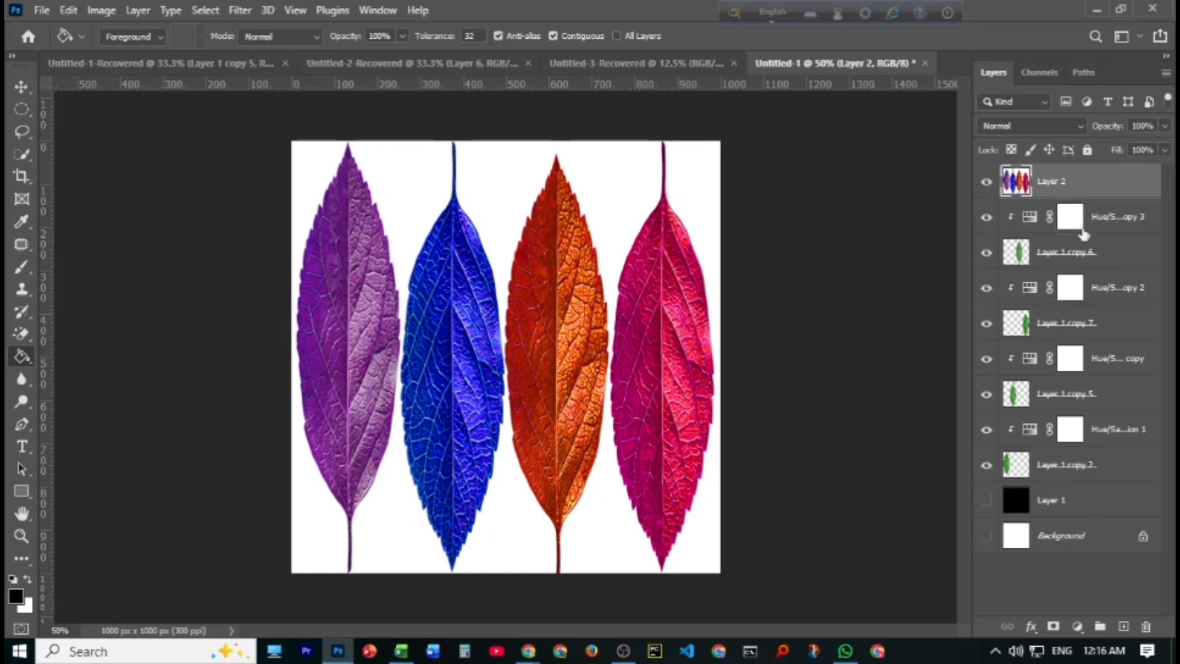
click(1146, 626)
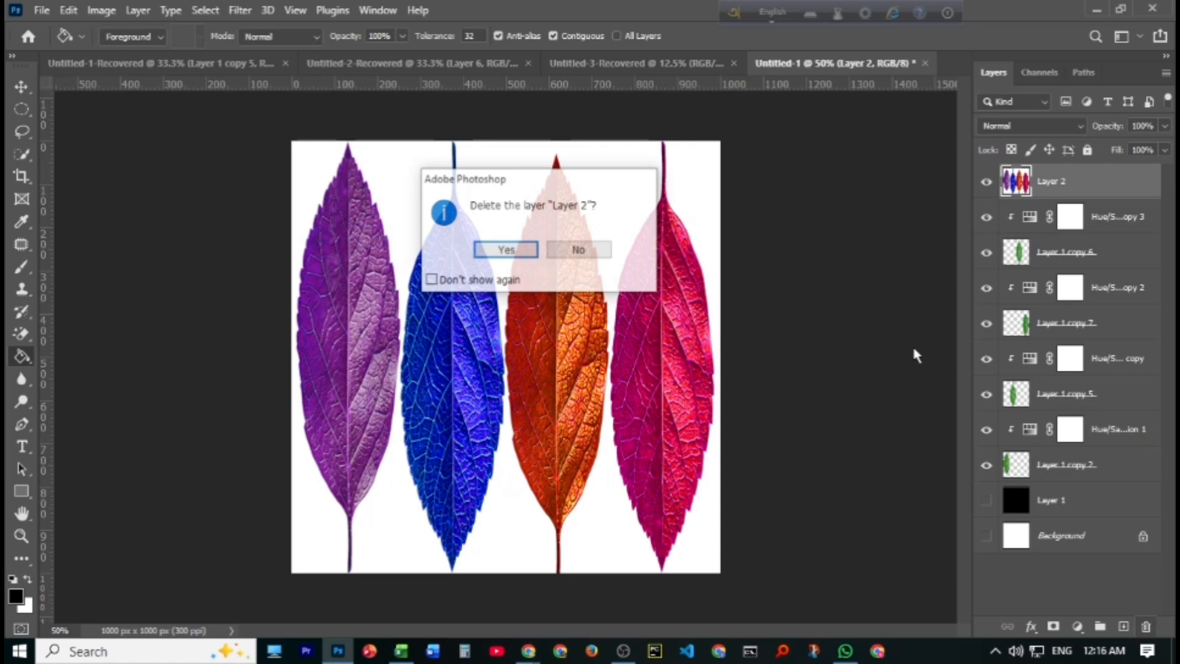
click(509, 248)
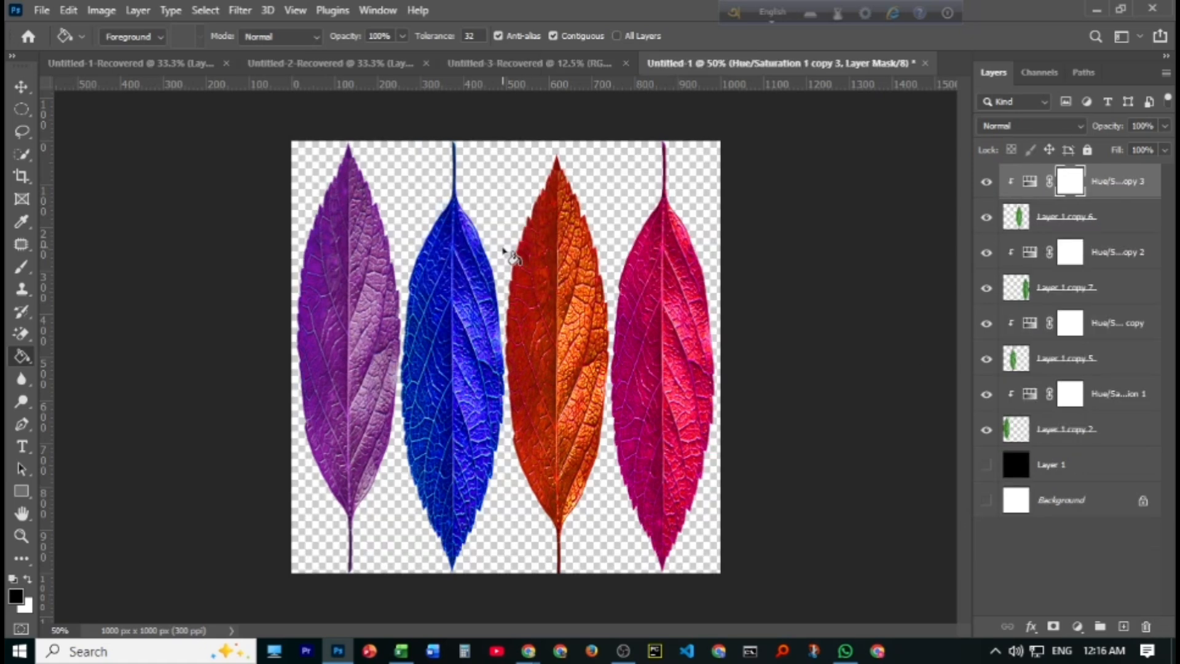
- Merge all four leaf layers with their Hue/Saturation adjustments into one layer and show the black layer beneath it
shift+click(1105, 435)
key(ctrl+e)
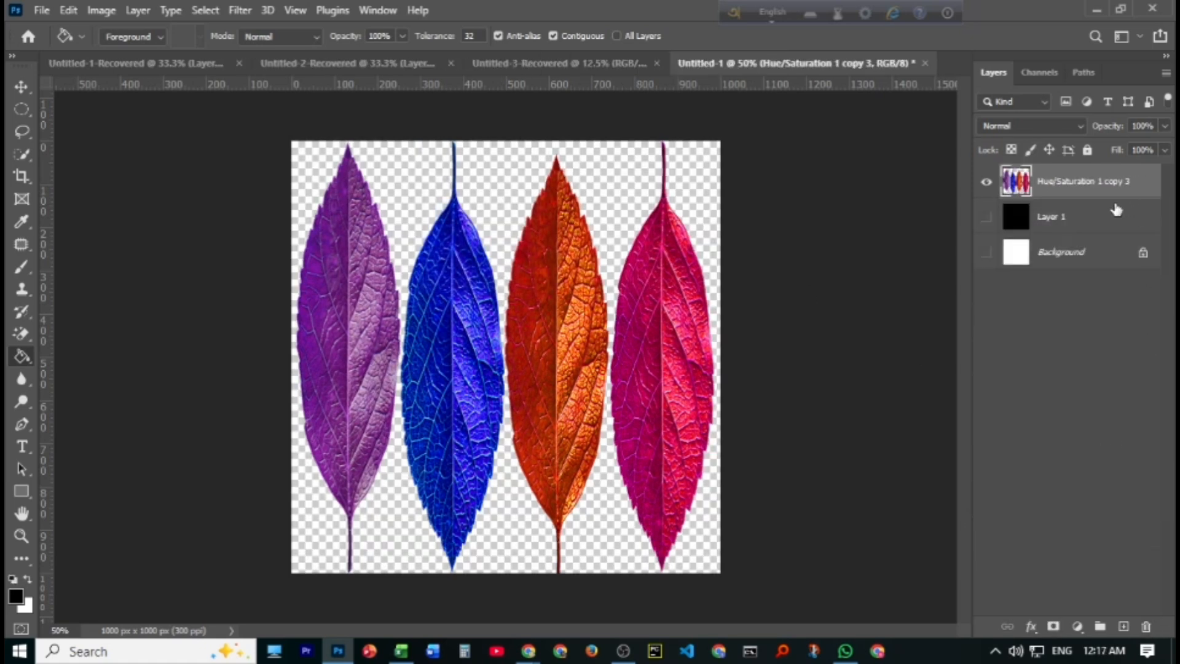
click(986, 217)
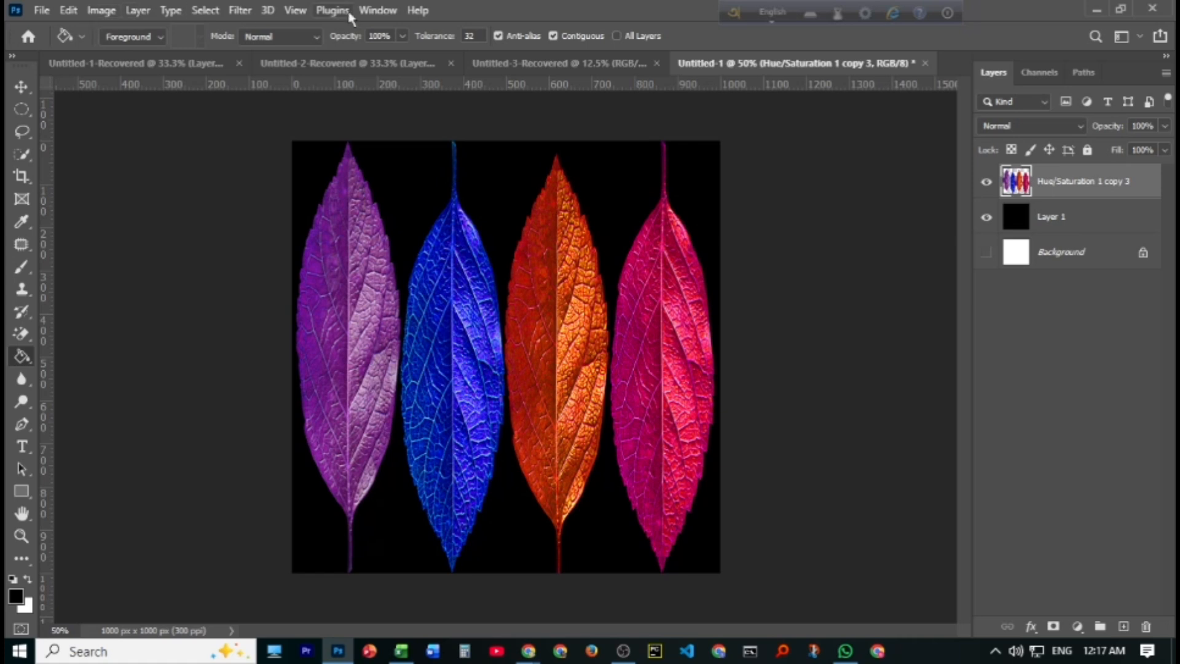
- Apply a Motion Blur to the merged leaves layer with an angle of 56° and a distance of 1084 pixels
click(240, 11)
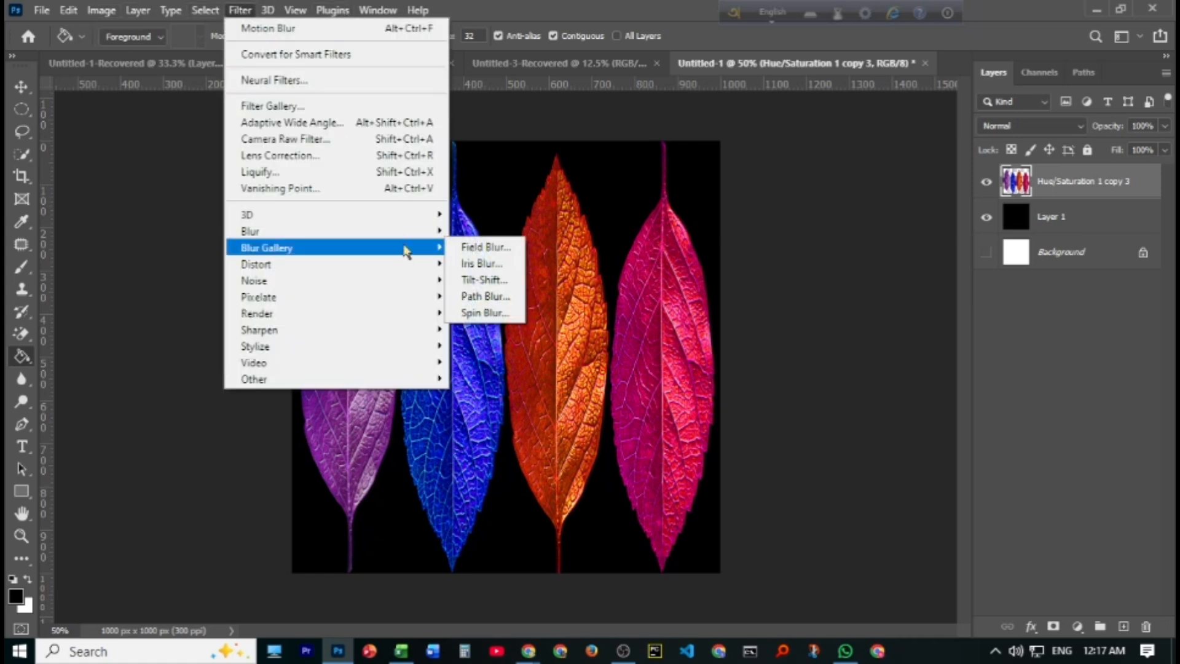
mouse_move(435, 257)
mouse_move(430, 231)
click(494, 329)
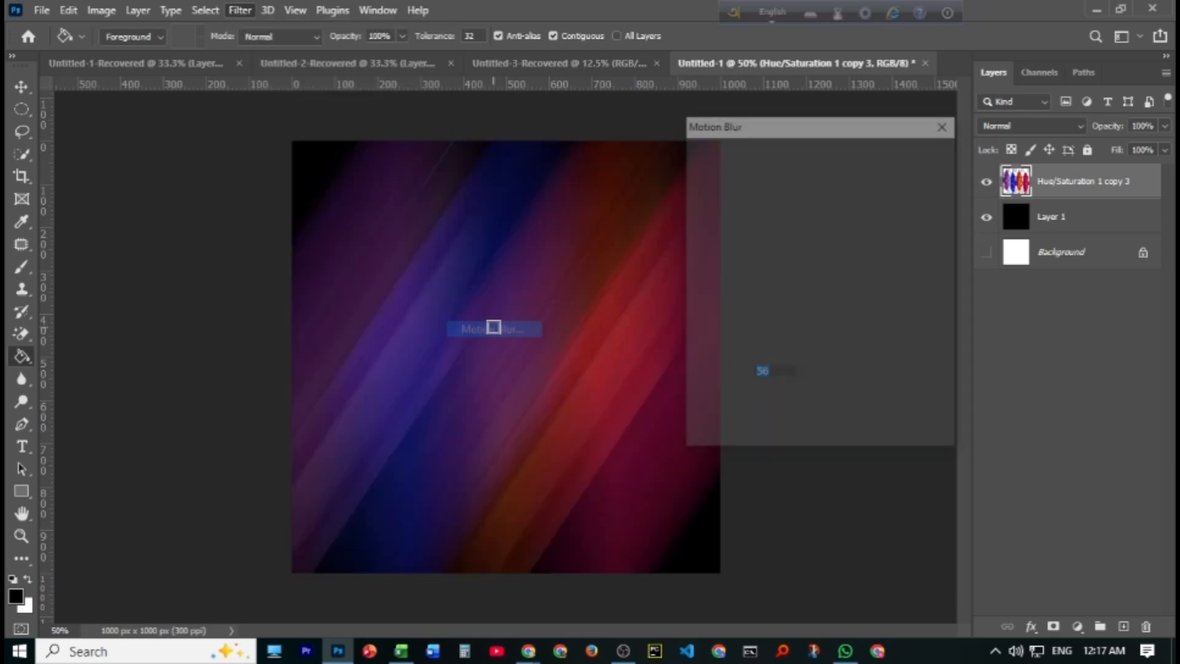
drag(812, 135, 979, 265)
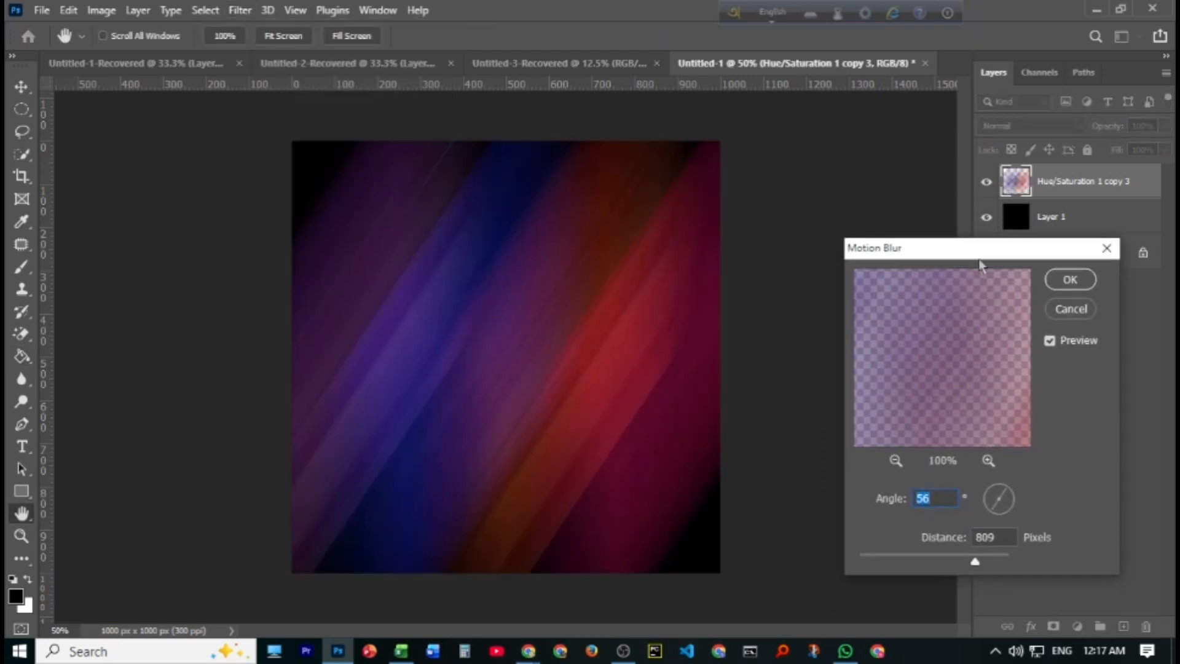
mouse_move(976, 565)
mouse_down()
mouse_move(953, 561)
mouse_move(969, 562)
mouse_up()
drag(1006, 490, 1008, 489)
drag(971, 563, 982, 564)
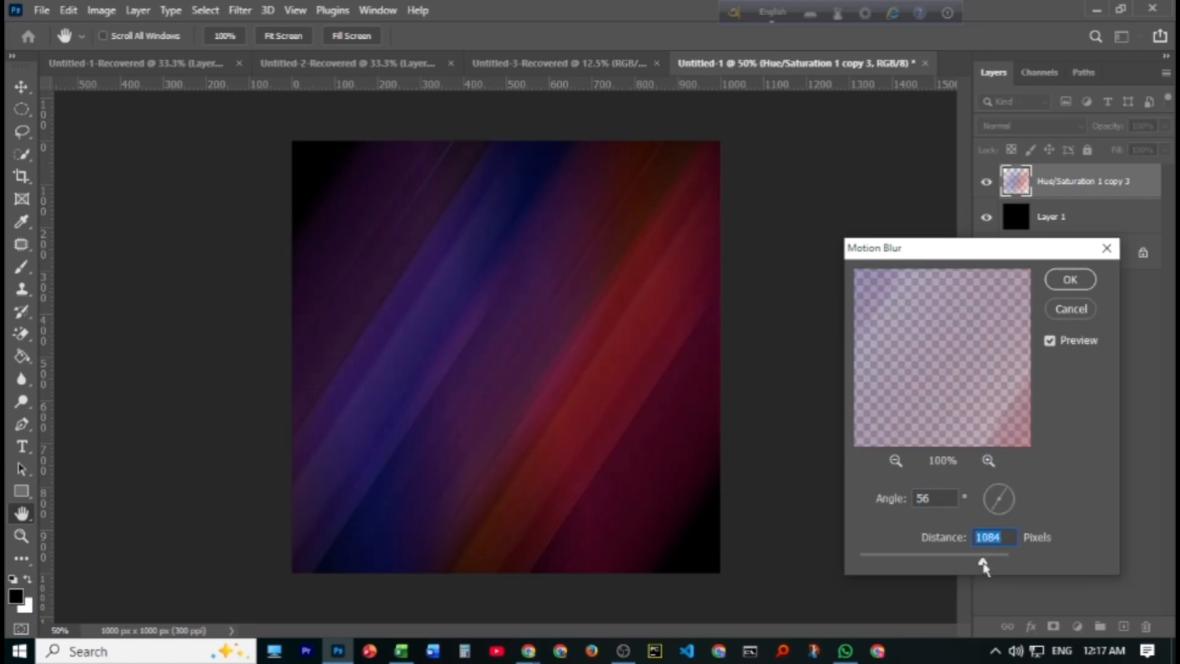
click(1066, 278)
click(1123, 626)
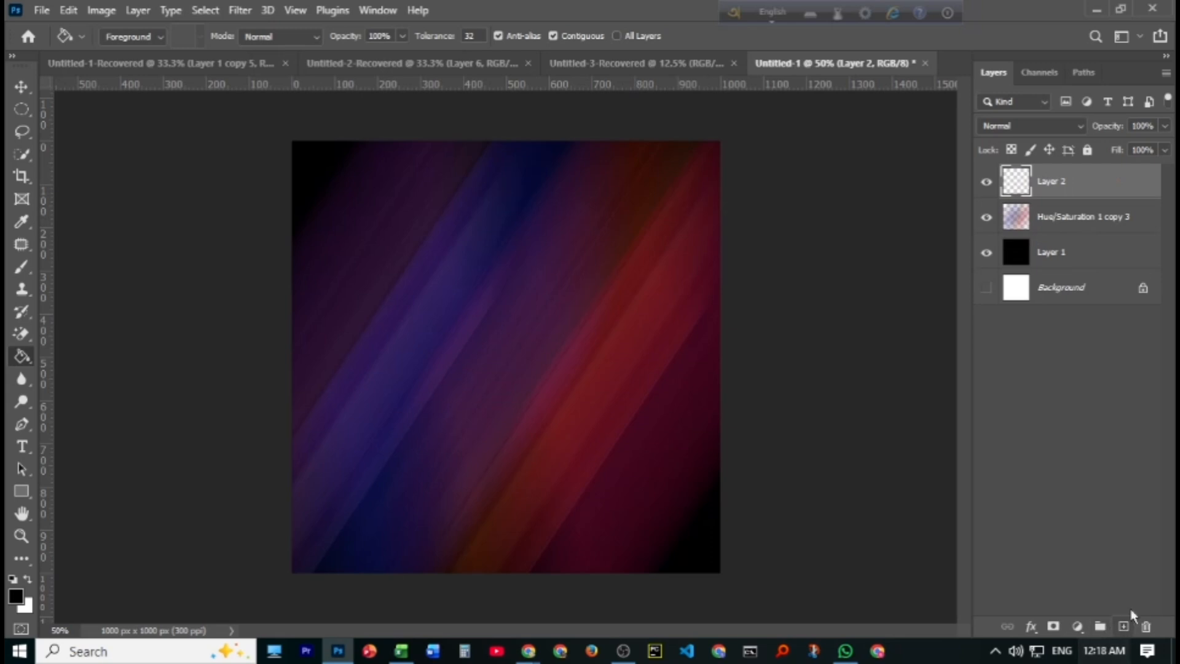
click(1146, 626)
click(505, 249)
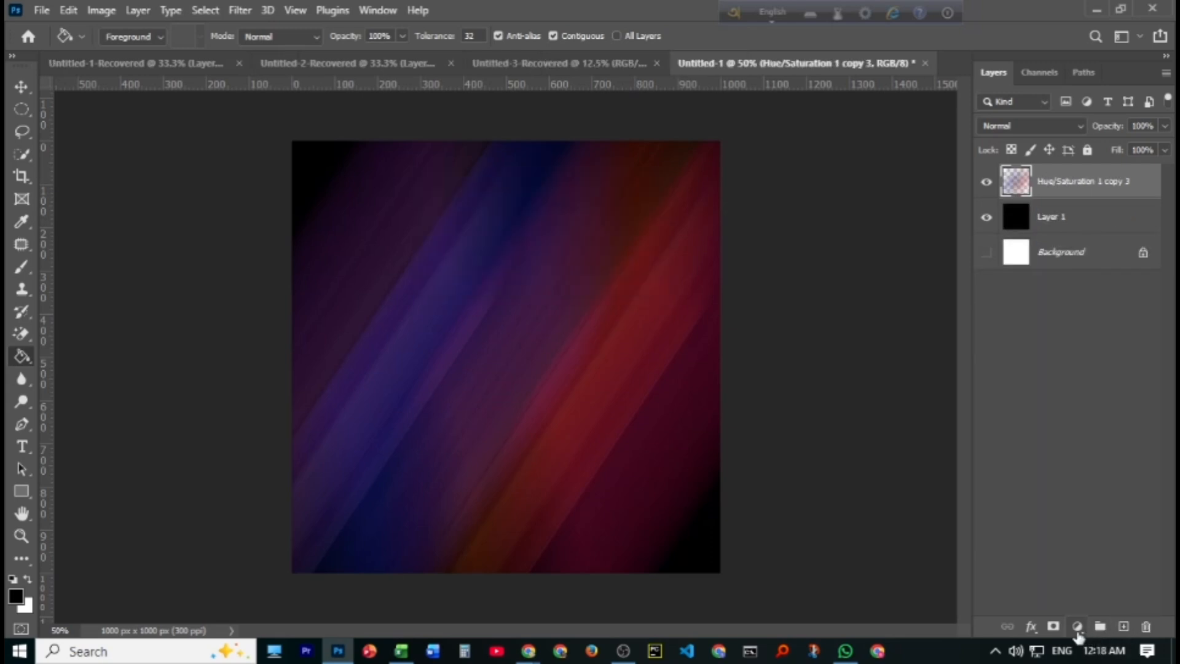
- Add a Brightness/Contrast adjustment above the blurred layer with brightness 104 and contrast -50
click(1076, 626)
click(1117, 382)
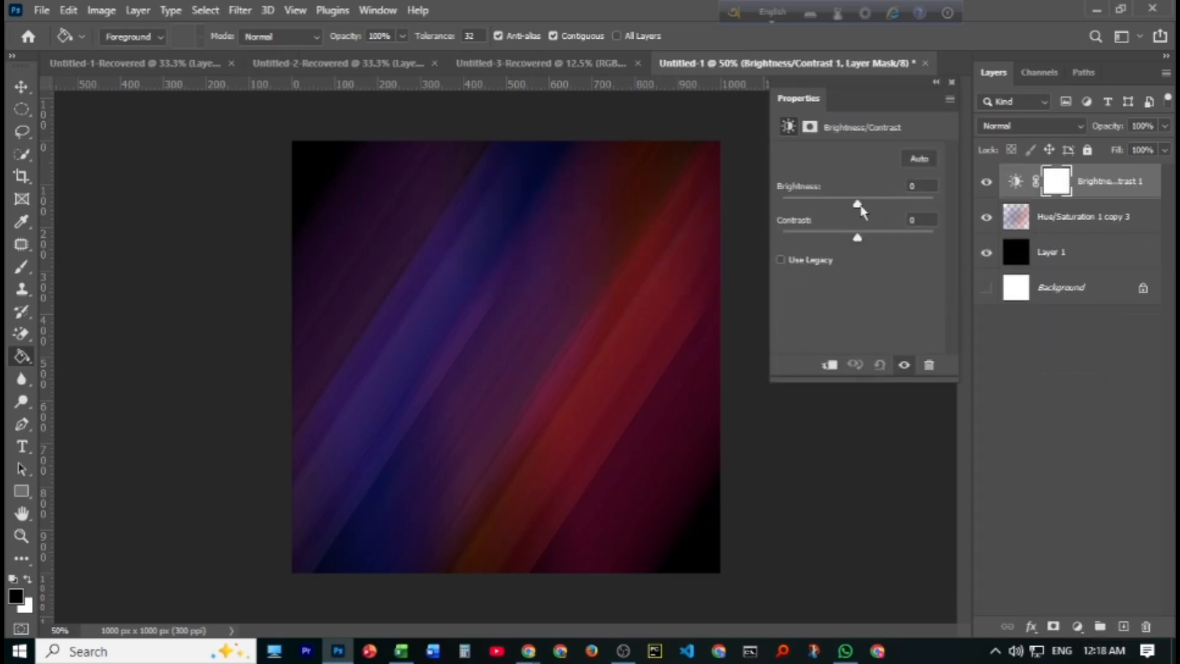
drag(860, 211, 730, 241)
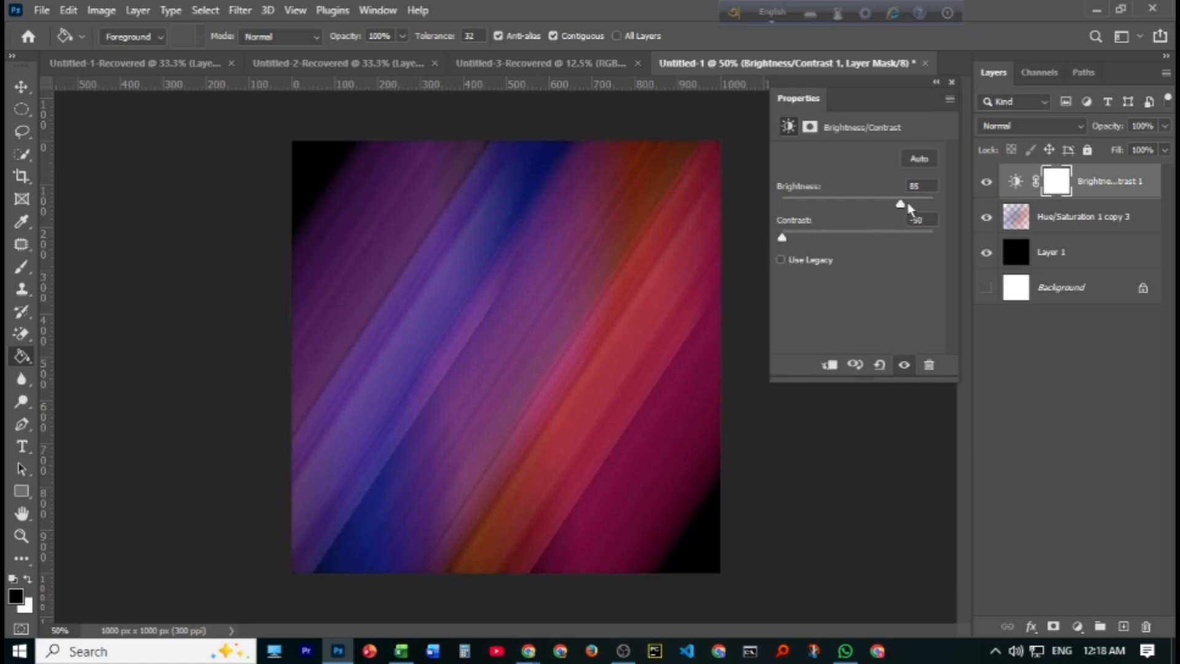
mouse_move(900, 204)
mouse_down()
mouse_move(928, 205)
mouse_move(907, 205)
mouse_up()
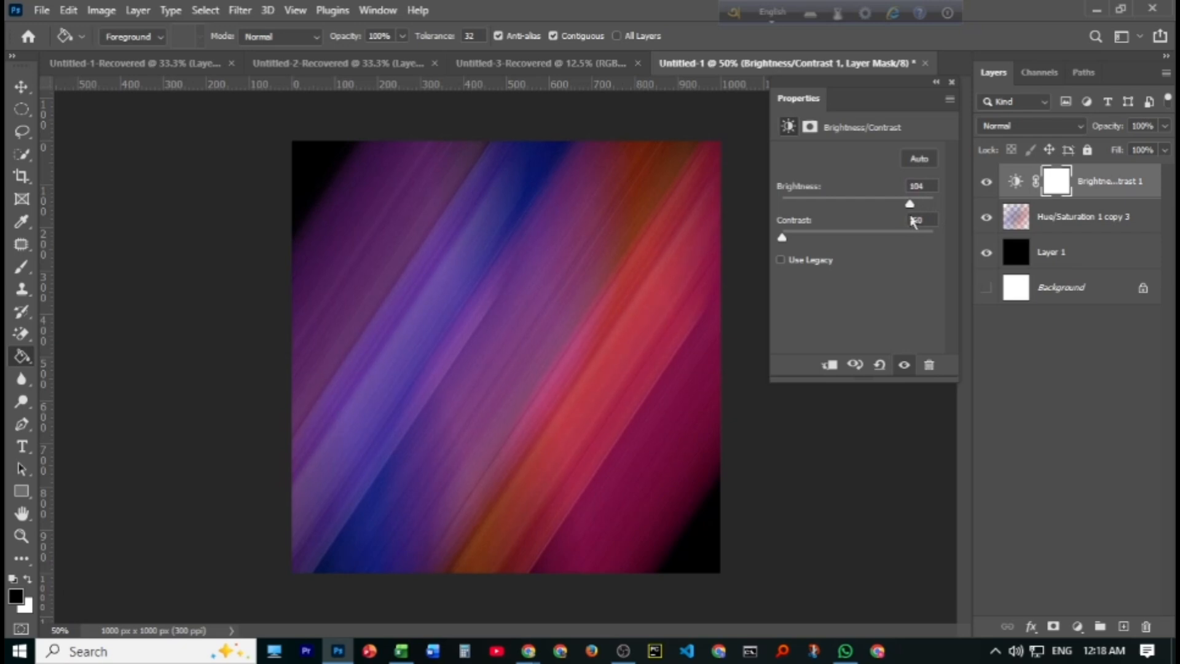
click(951, 84)
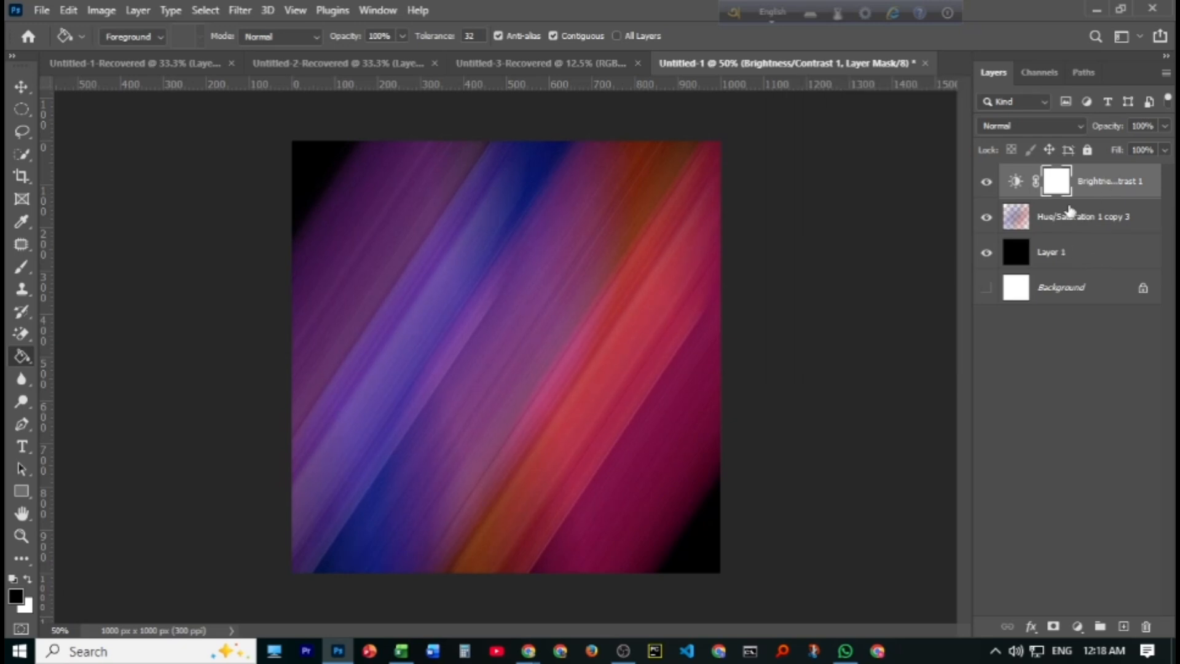
- Enlarge the blurred leaves layer beyond the canvas edges from its lower-right corner
click(1071, 220)
click(21, 87)
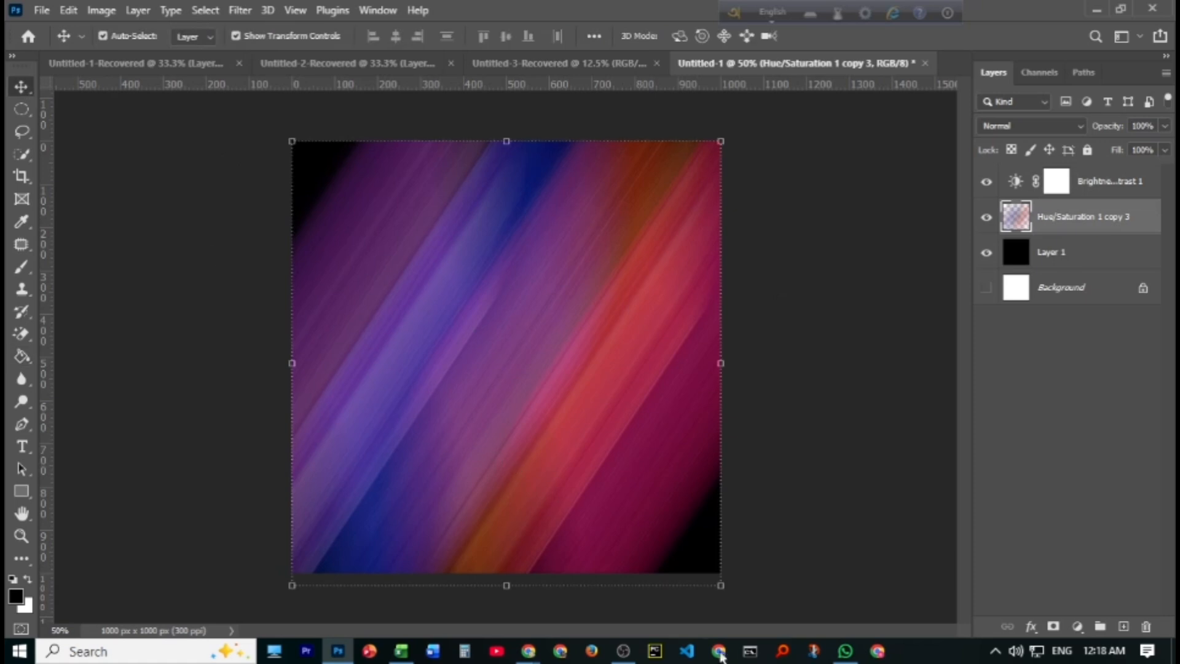
drag(717, 587, 770, 640)
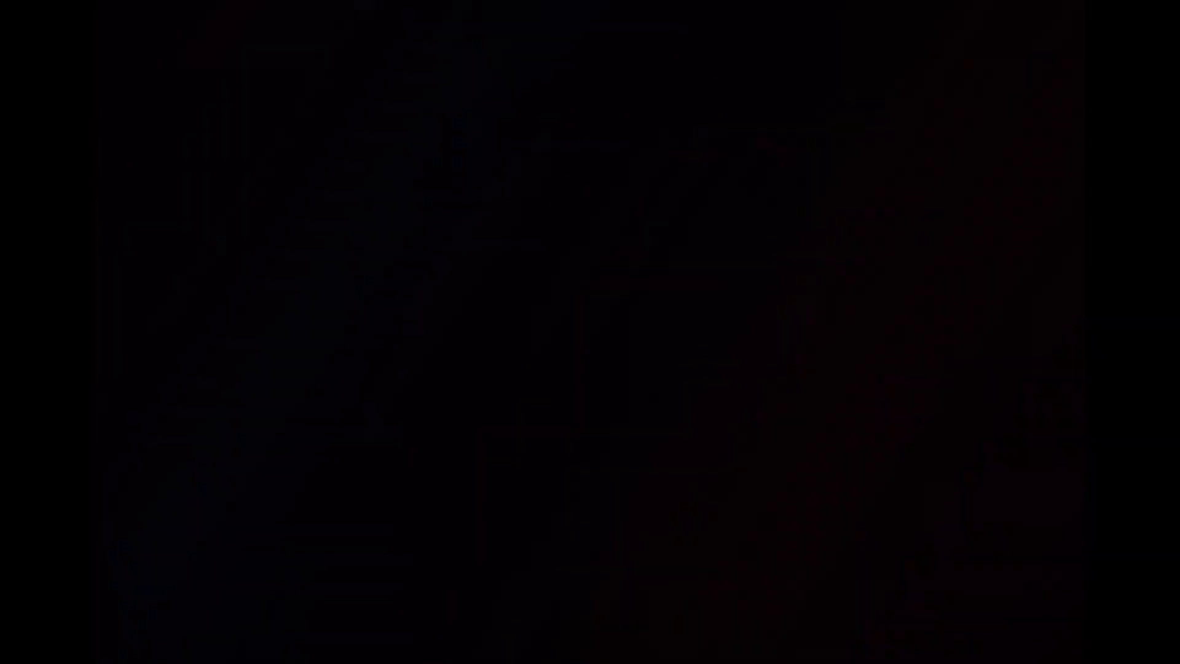